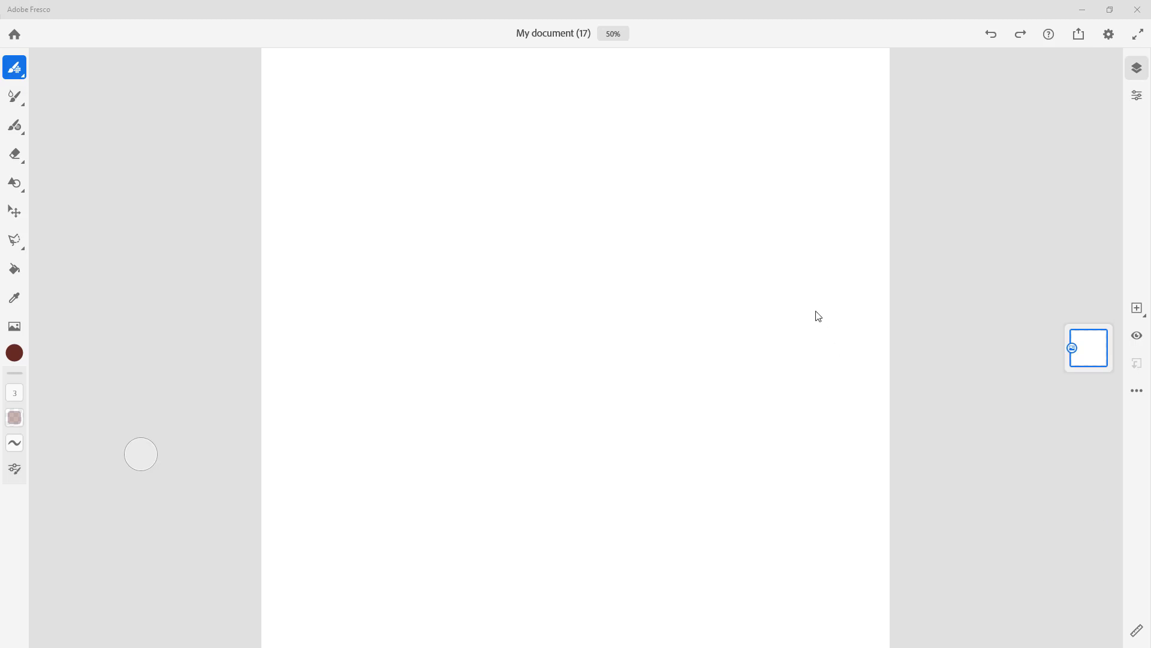
- Choose the Fill tool and set its color to a saturated golden yellow
{"action": "left_click", "coordinate": [15, 270]}
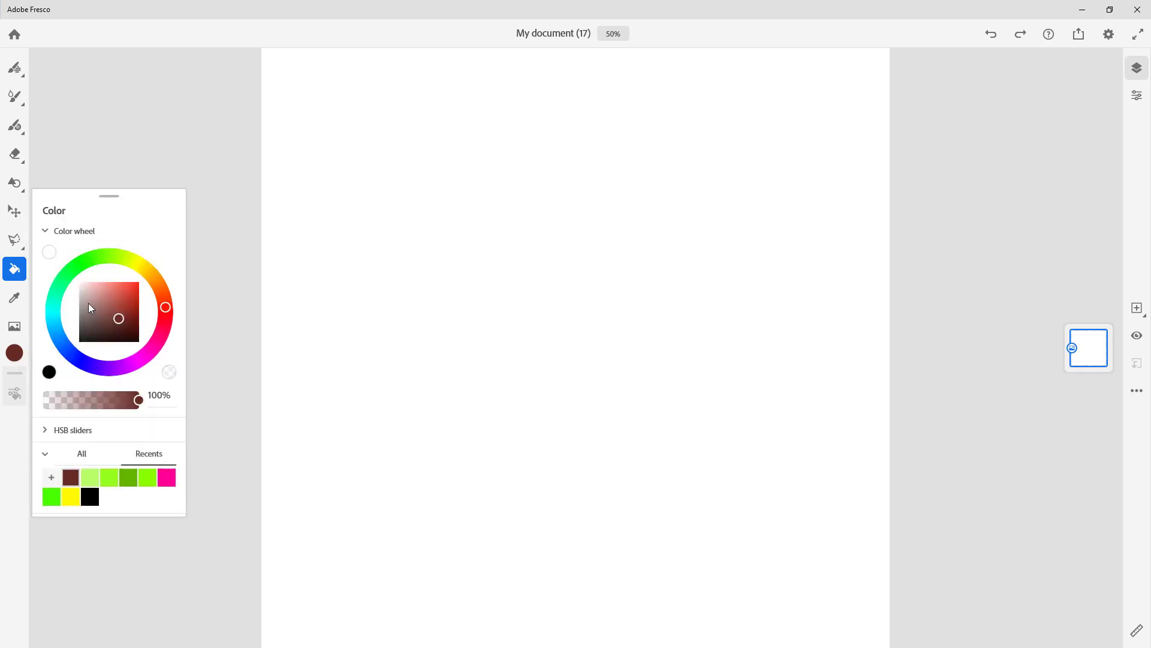
{"action": "left_click_drag", "start_coordinate": [127, 257], "coordinate": [141, 277]}
{"action": "left_click", "coordinate": [497, 232]}
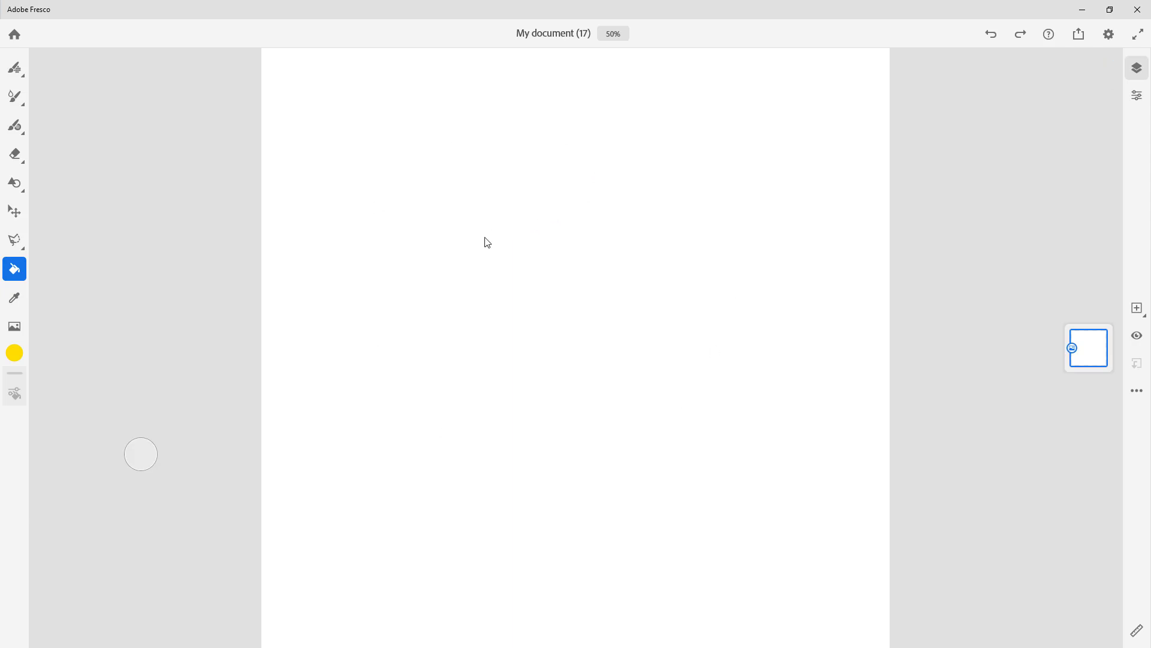
- Paint a large closed yellow ring on the canvas with the live brush and fill its interior with the same color
{"action": "left_click", "coordinate": [15, 98]}
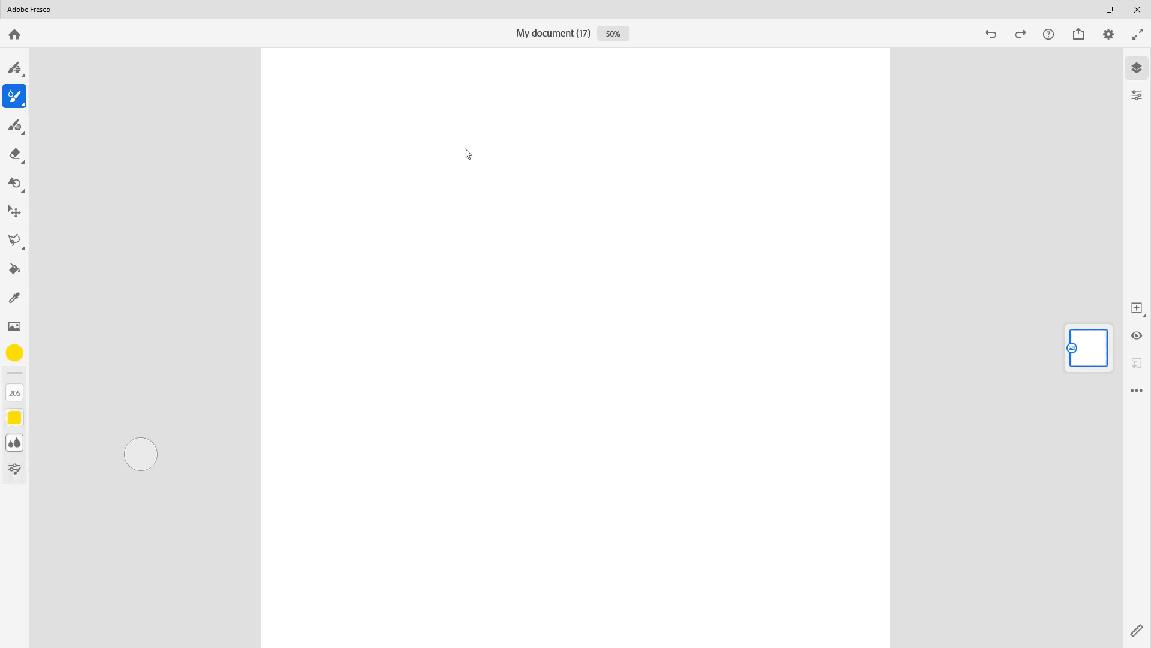
{"action": "mouse_move", "coordinate": [468, 155]}
{"action": "left_mouse_down"}
{"action": "mouse_move", "coordinate": [293, 236]}
{"action": "mouse_move", "coordinate": [592, 413]}
{"action": "mouse_move", "coordinate": [506, 172]}
{"action": "mouse_move", "coordinate": [477, 144]}
{"action": "left_mouse_up"}
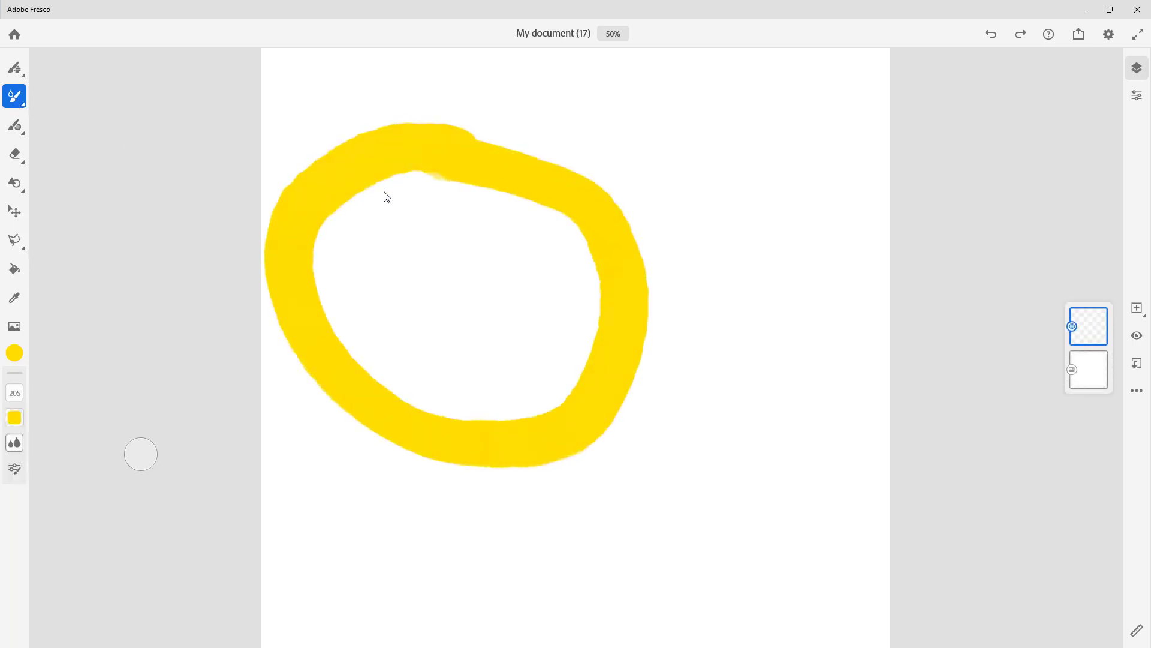
{"action": "left_click", "coordinate": [15, 273]}
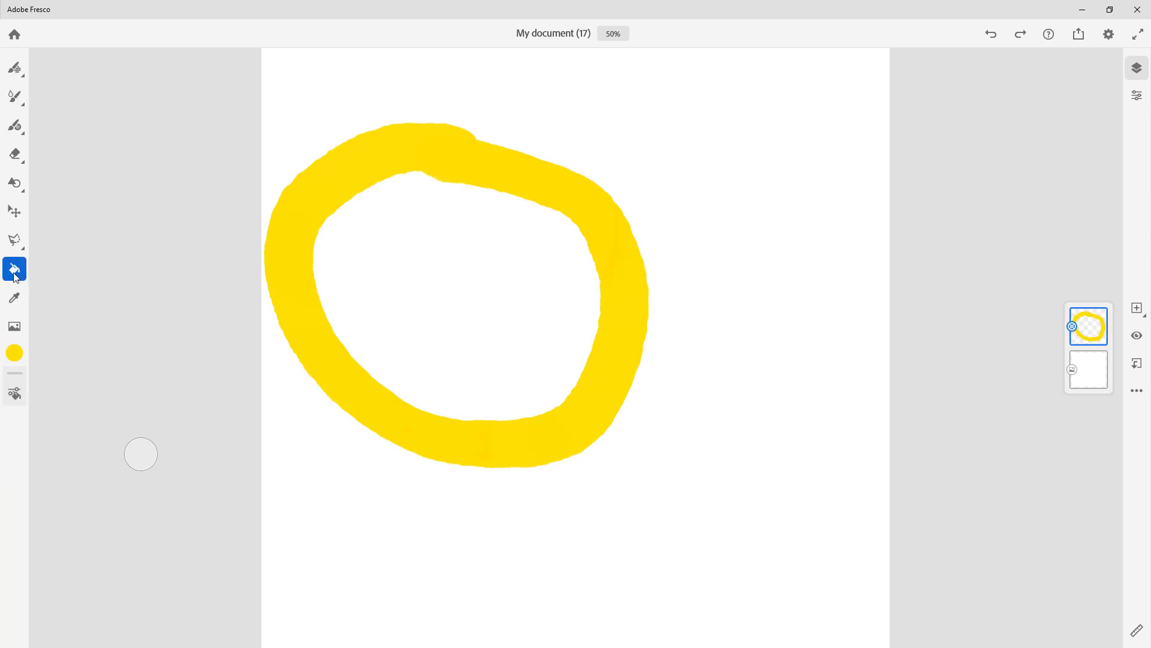
{"action": "left_click", "coordinate": [431, 301]}
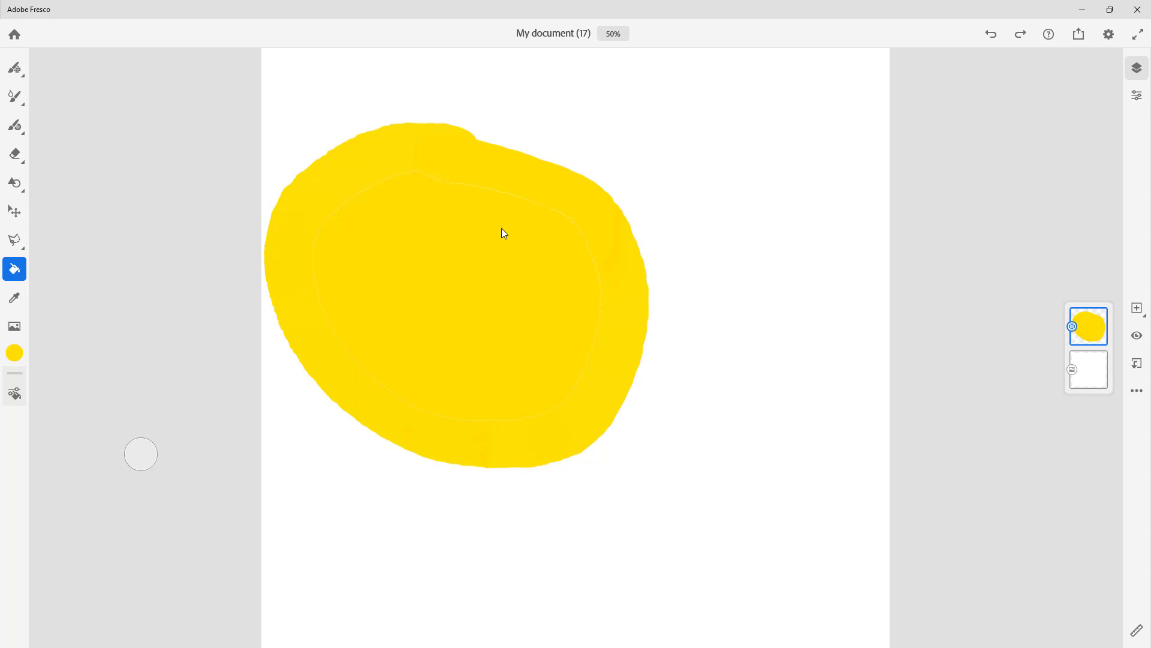
- Examine the seam between the fill and the ring's inner edge up close, and undo the fill
{"action": "scroll", "coordinate": [595, 246], "scroll_direction": "up", "scroll_amount": 5}
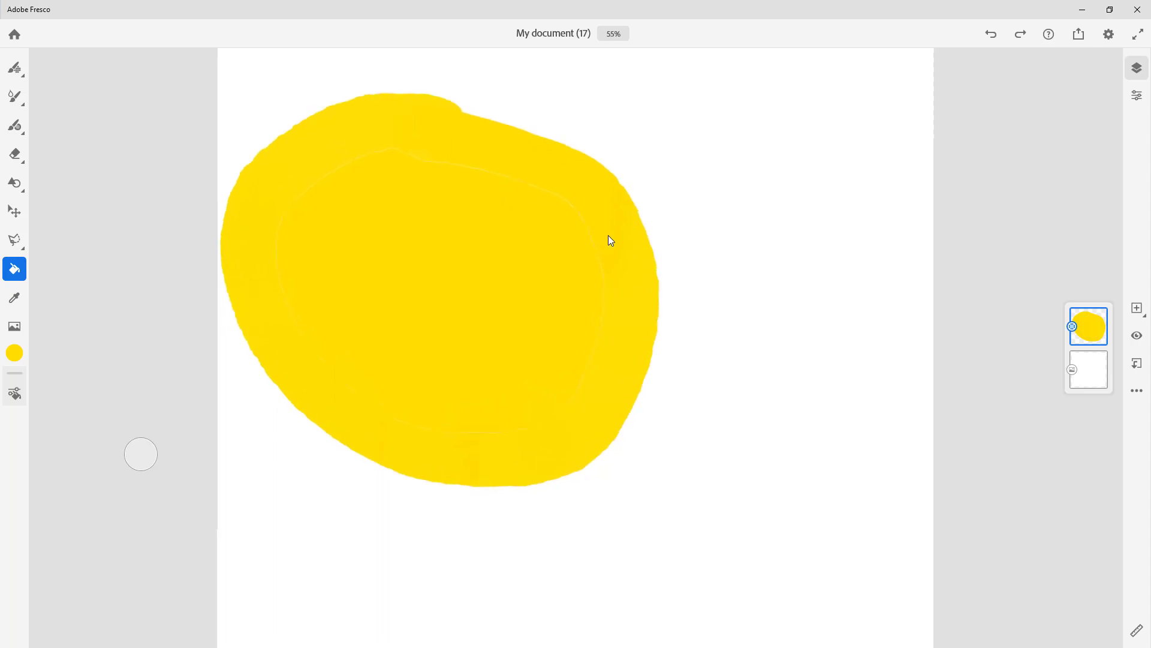
{"action": "scroll", "coordinate": [660, 264], "scroll_direction": "up", "scroll_amount": 5}
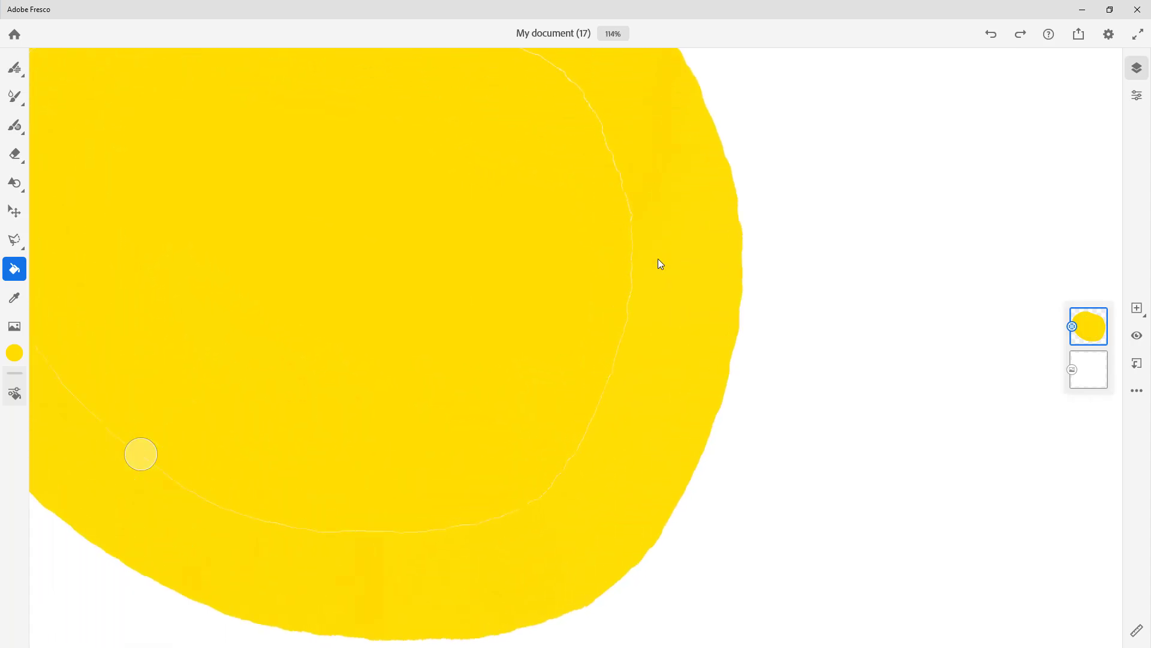
{"action": "scroll", "coordinate": [685, 191], "scroll_direction": "up", "scroll_amount": 3}
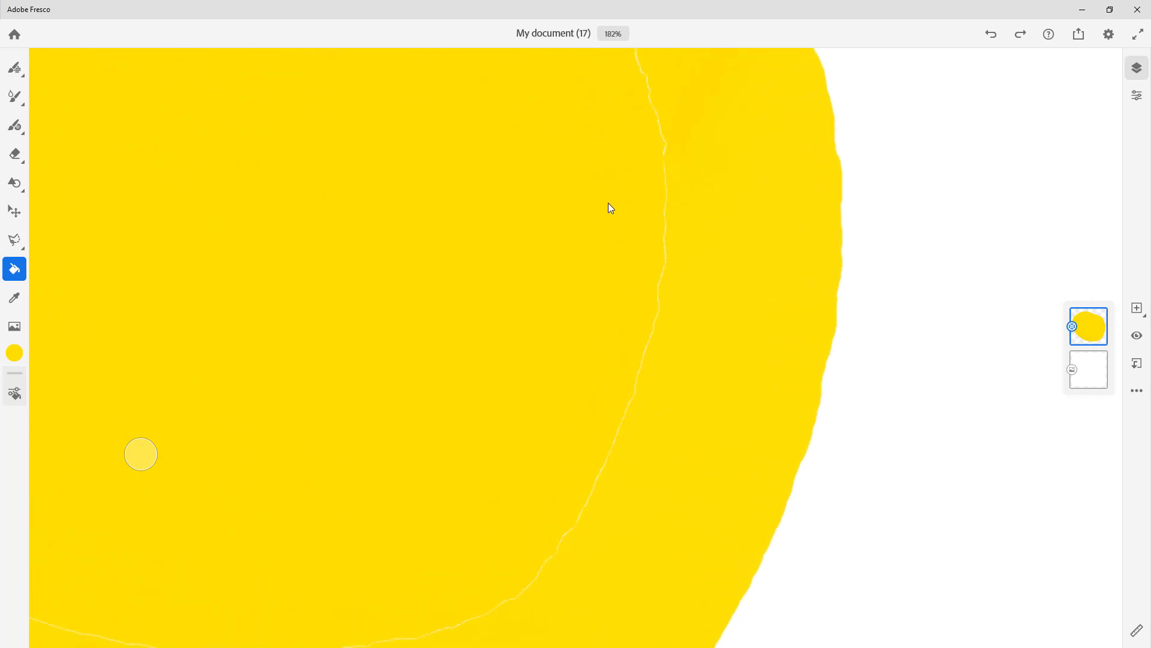
{"action": "scroll", "coordinate": [609, 207], "scroll_direction": "down", "scroll_amount": 3}
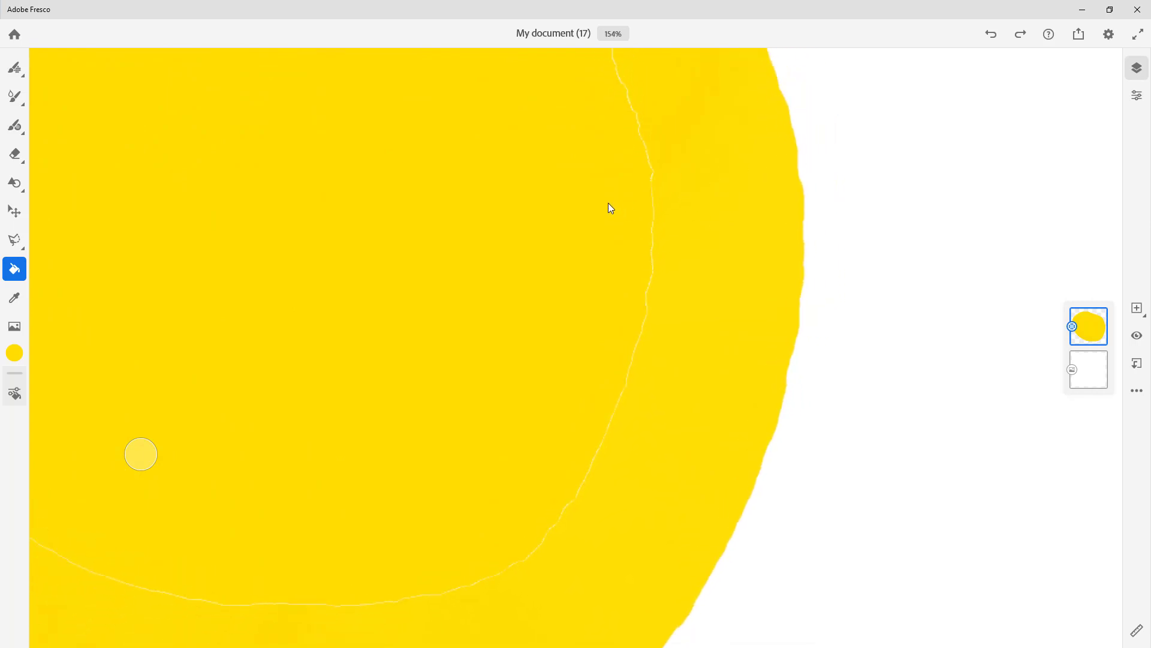
{"action": "left_click", "coordinate": [992, 35]}
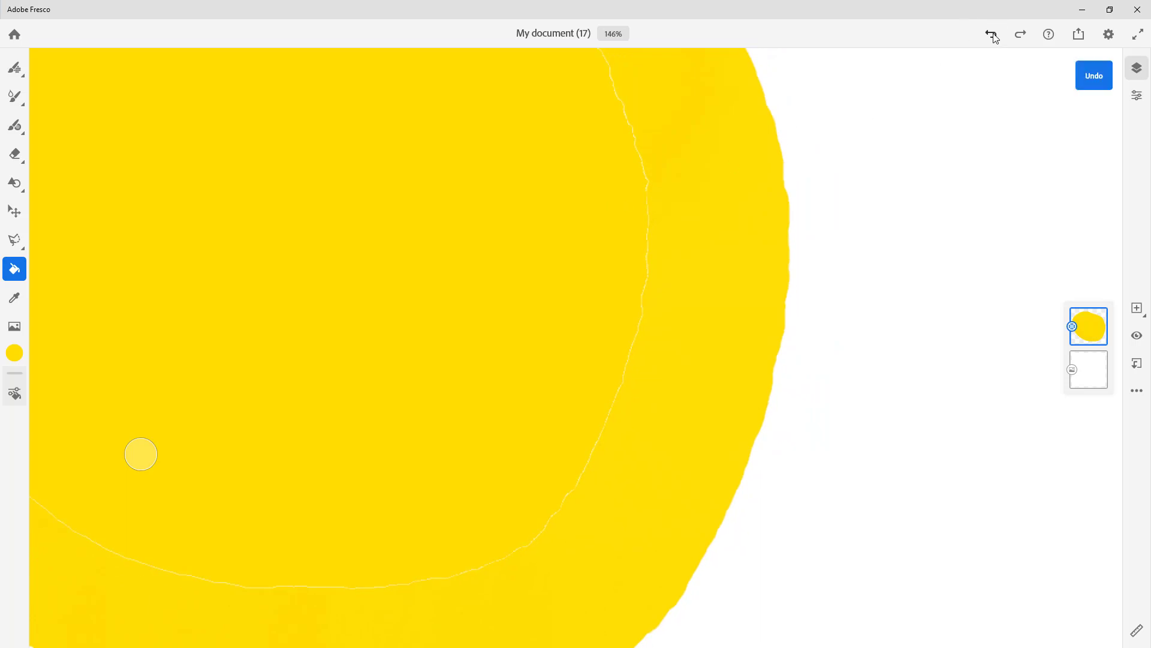
{"action": "left_click", "coordinate": [993, 36]}
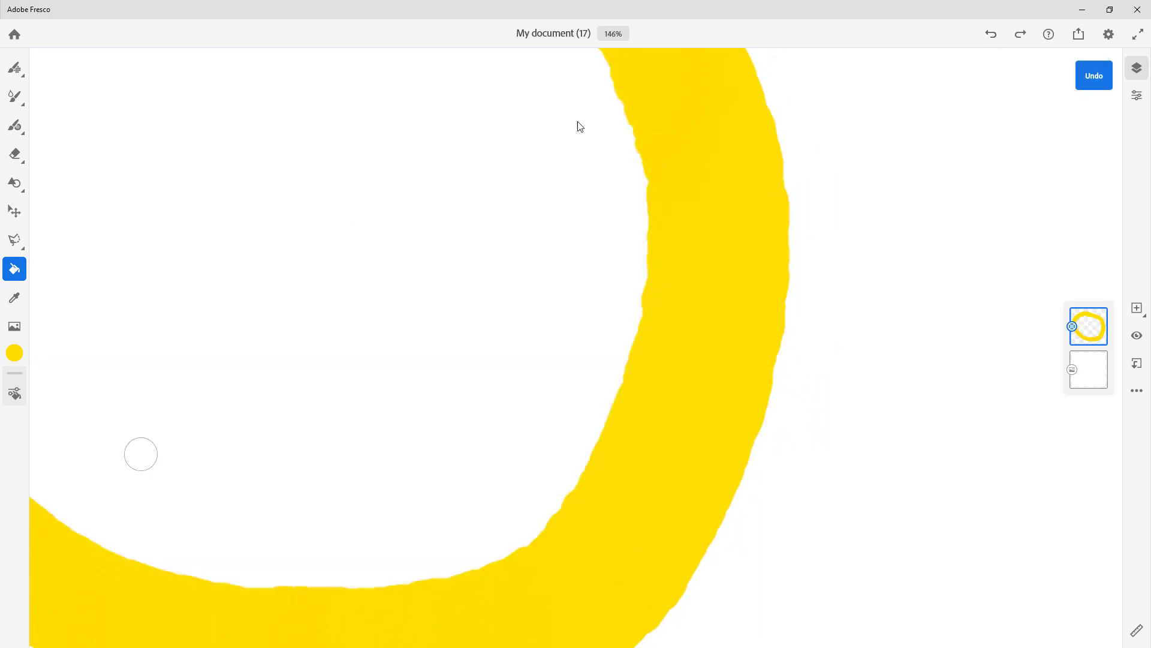
- Refill the ring's interior at 400% zoom to check the seam, and undo the fill
{"action": "scroll", "coordinate": [714, 221], "scroll_direction": "up", "scroll_amount": 1}
{"action": "scroll", "coordinate": [683, 308], "scroll_direction": "up", "scroll_amount": 2}
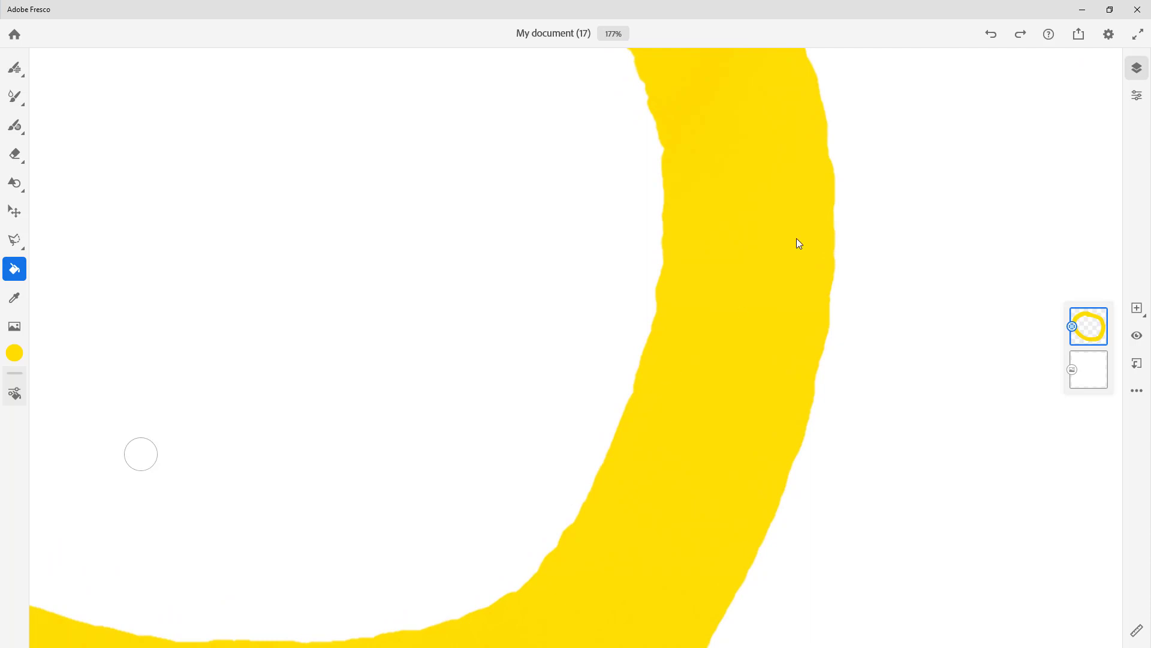
{"action": "left_click", "coordinate": [614, 34]}
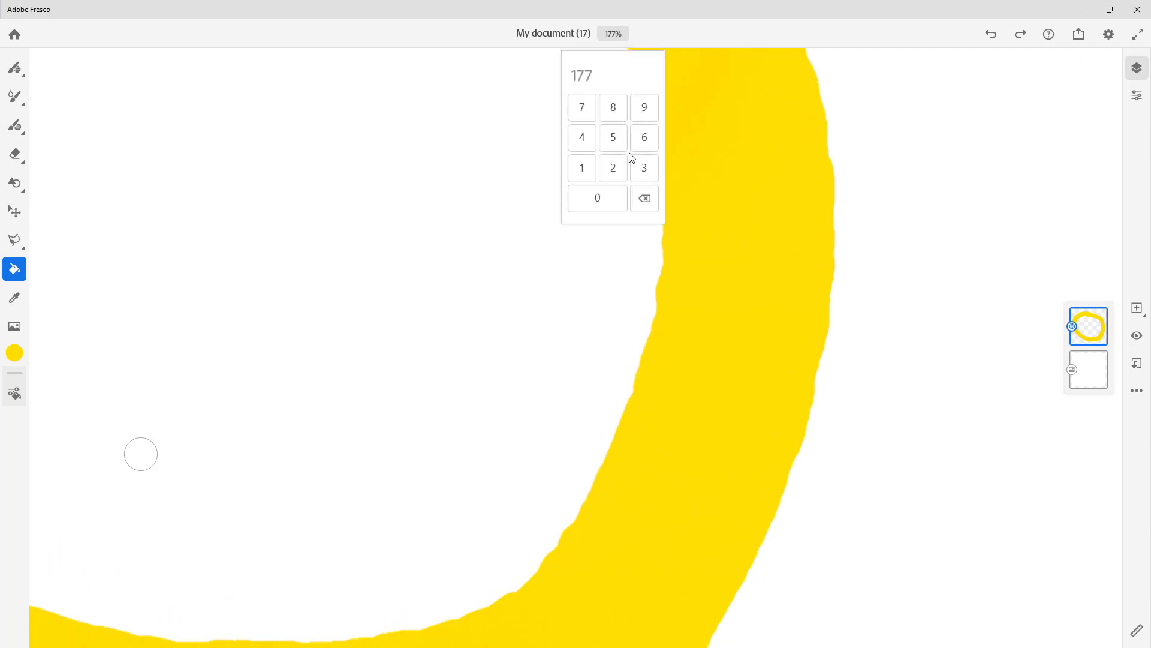
{"action": "left_click", "coordinate": [582, 139]}
{"action": "double_click", "coordinate": [602, 203]}
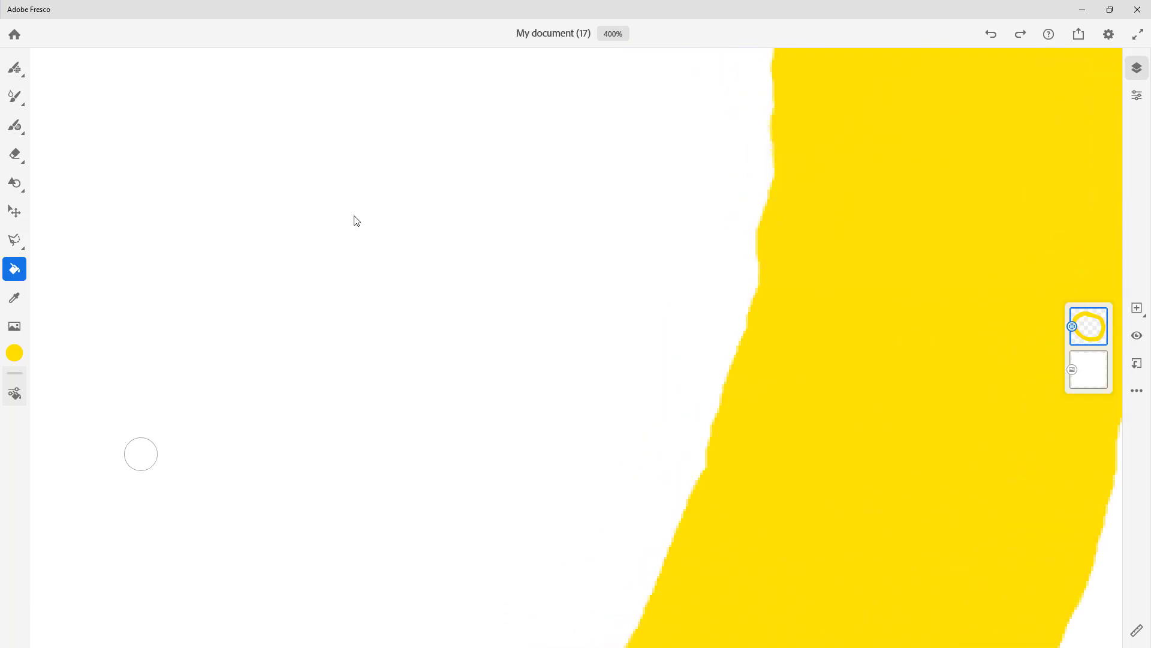
{"action": "left_click", "coordinate": [585, 229]}
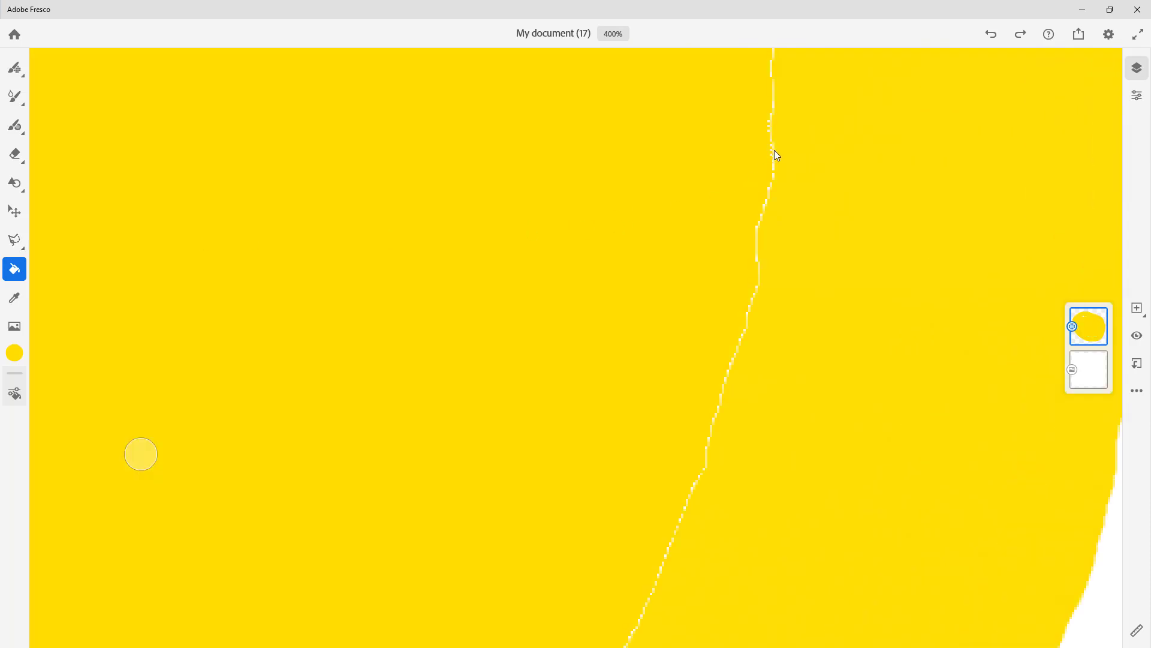
{"action": "left_click", "coordinate": [990, 36]}
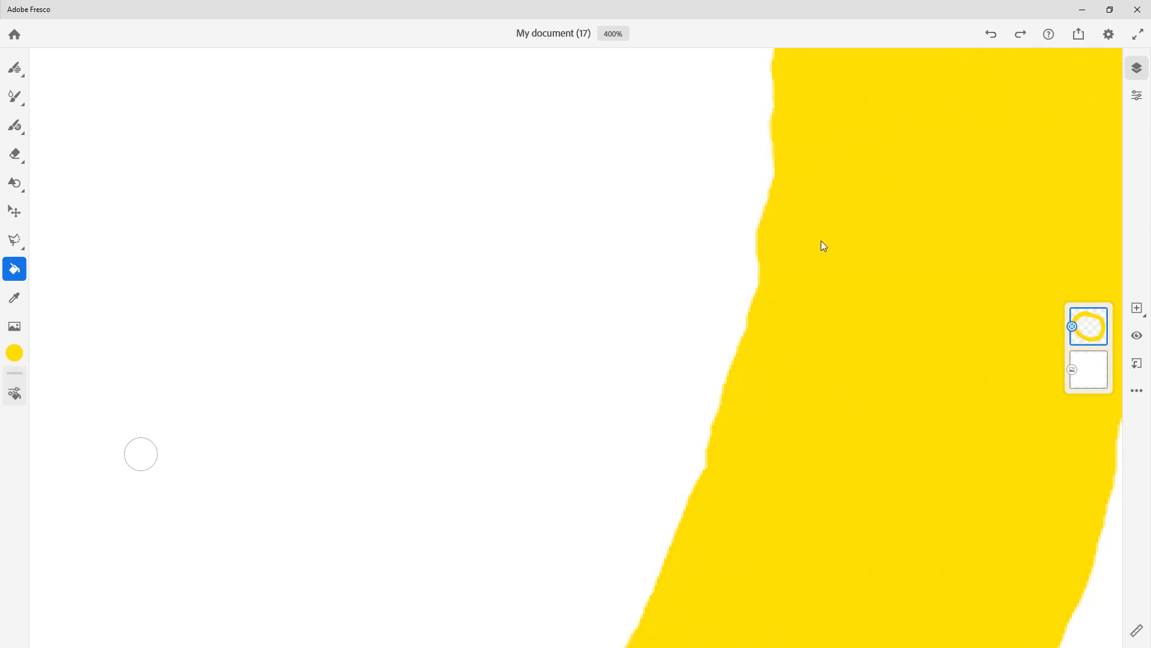
- Try filling the ring's interior with a color margin of 150, and undo the fill
{"action": "left_click", "coordinate": [16, 397]}
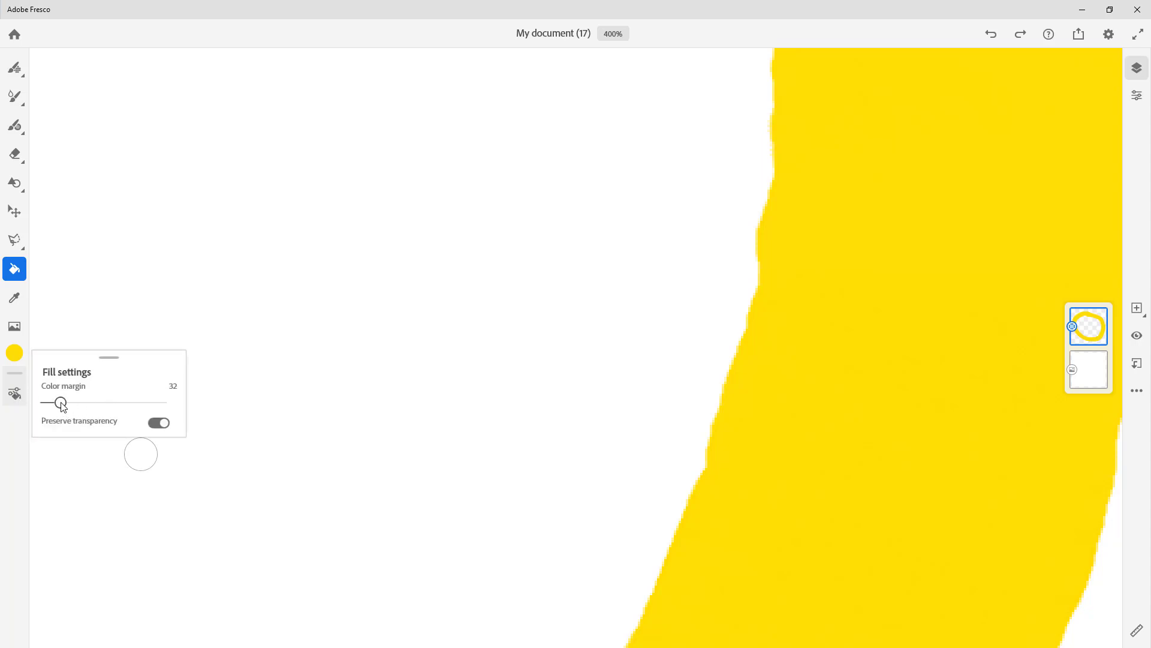
{"action": "left_click_drag", "start_coordinate": [62, 405], "coordinate": [113, 401]}
{"action": "left_click", "coordinate": [673, 237]}
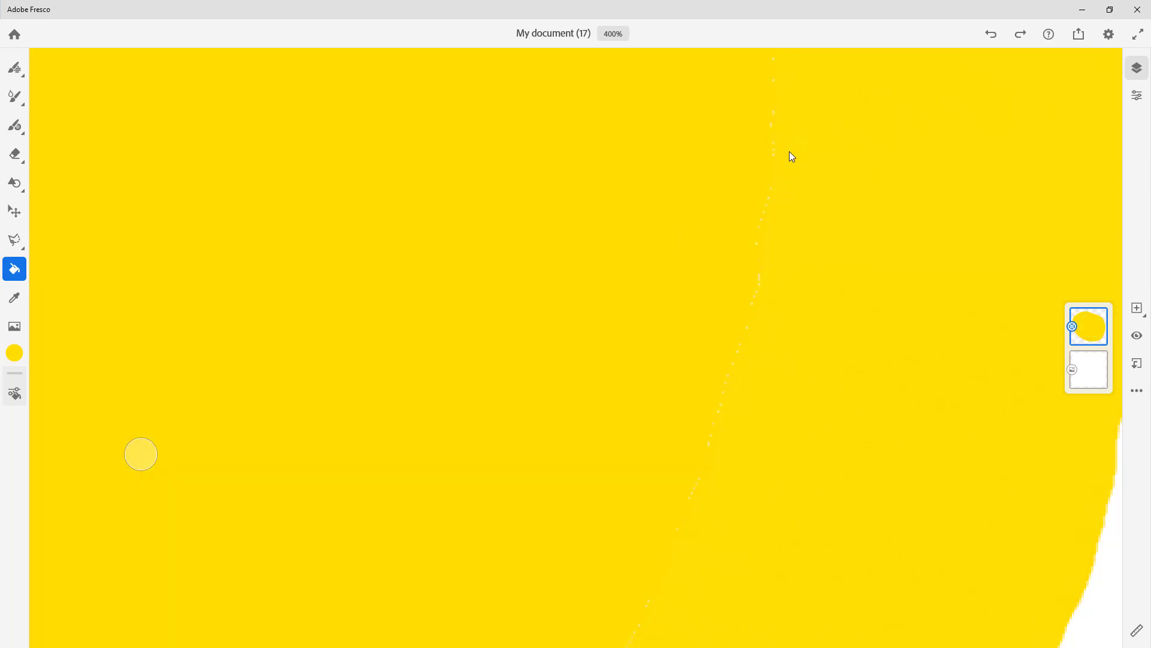
{"action": "left_click", "coordinate": [991, 34]}
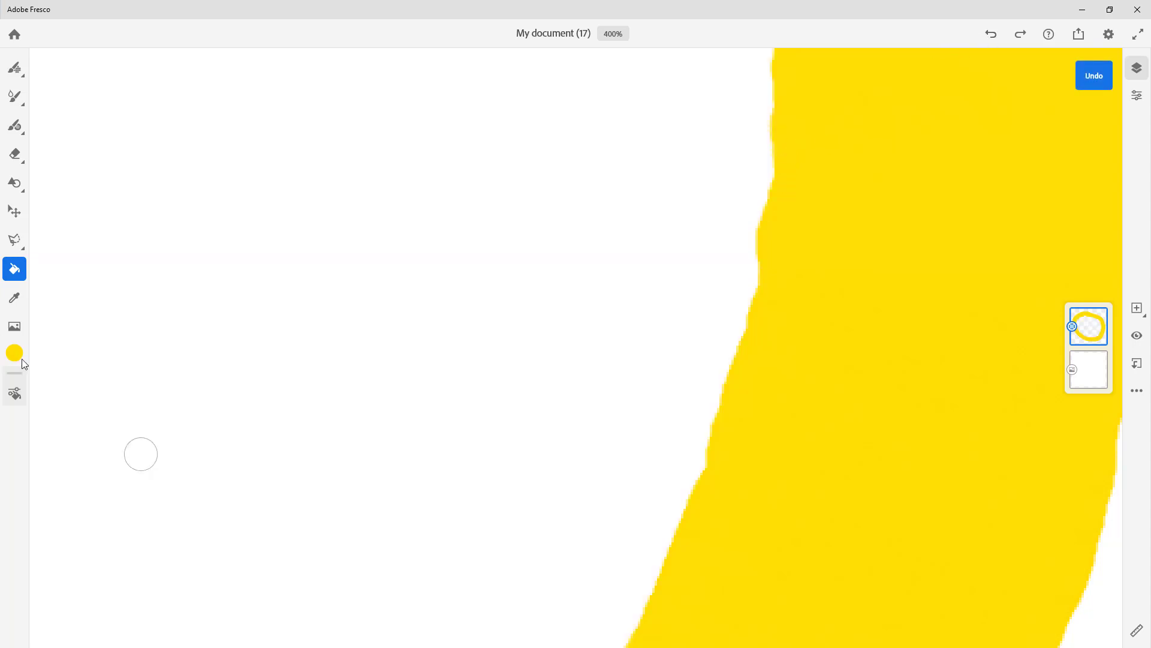
- Try filling the ring's interior with a color margin of 255, check the whole canvas, and undo the fill
{"action": "left_click", "coordinate": [15, 394]}
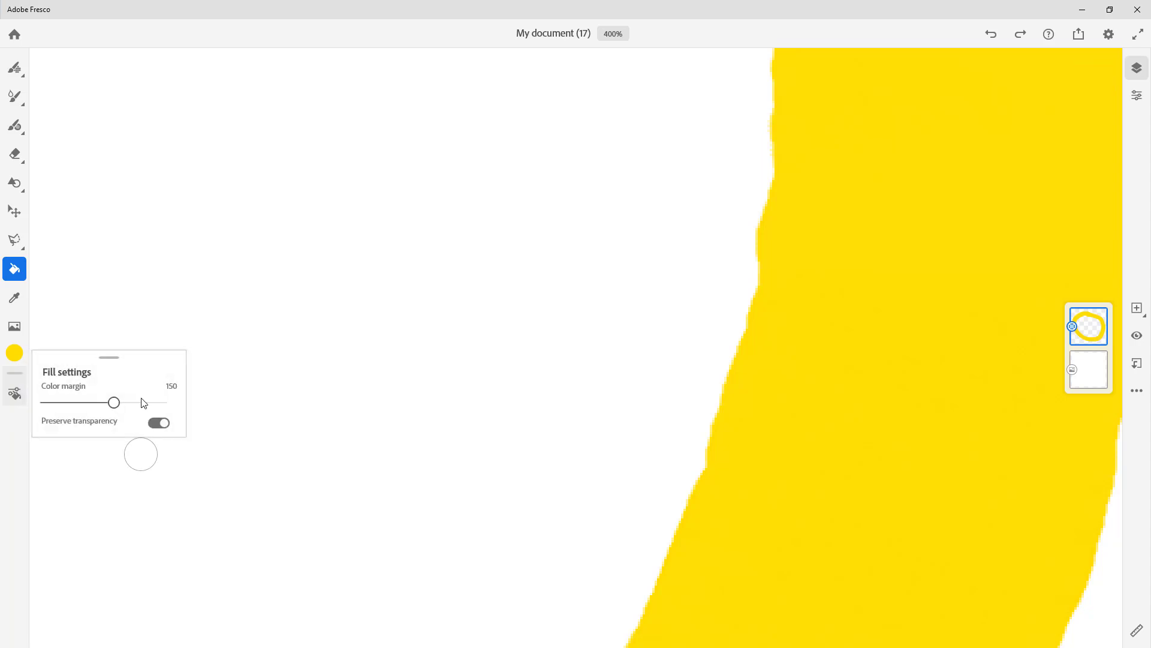
{"action": "left_click_drag", "start_coordinate": [142, 402], "coordinate": [162, 402]}
{"action": "left_click", "coordinate": [509, 248]}
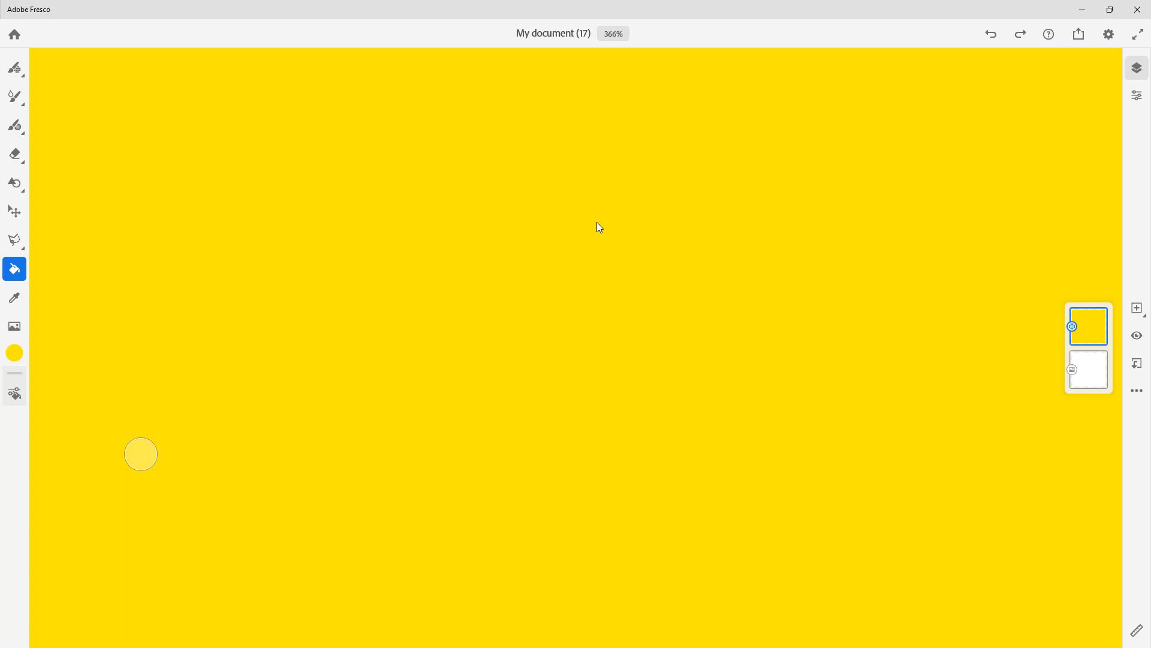
{"action": "scroll", "coordinate": [695, 181], "scroll_direction": "down", "scroll_amount": 1}
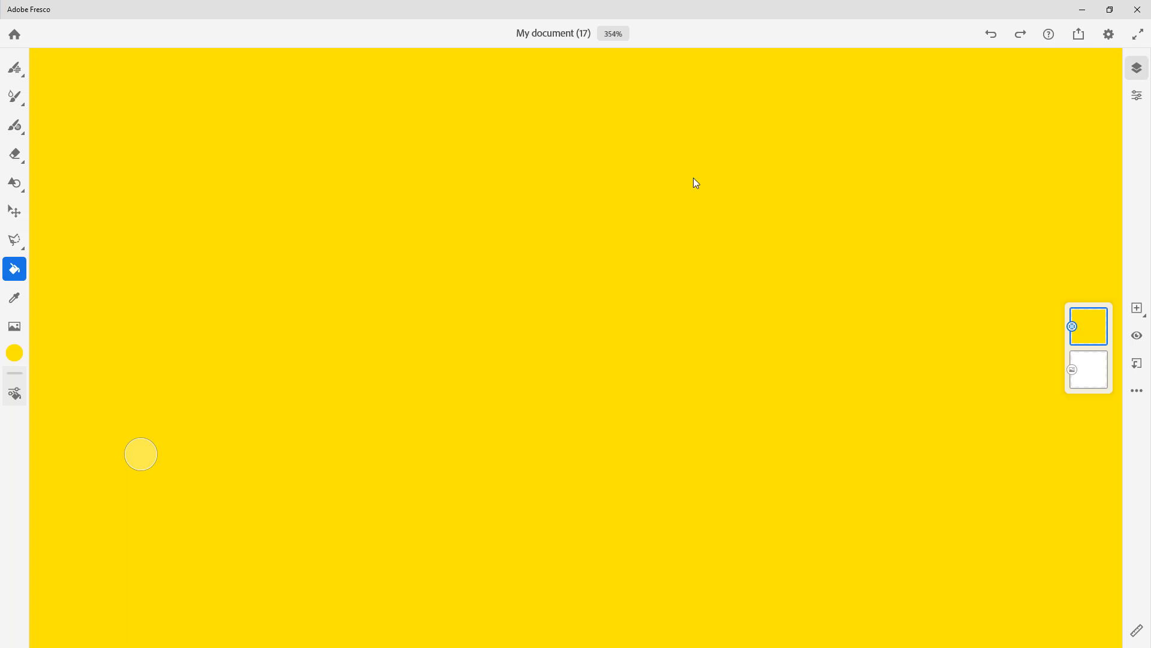
{"action": "left_click", "coordinate": [613, 33]}
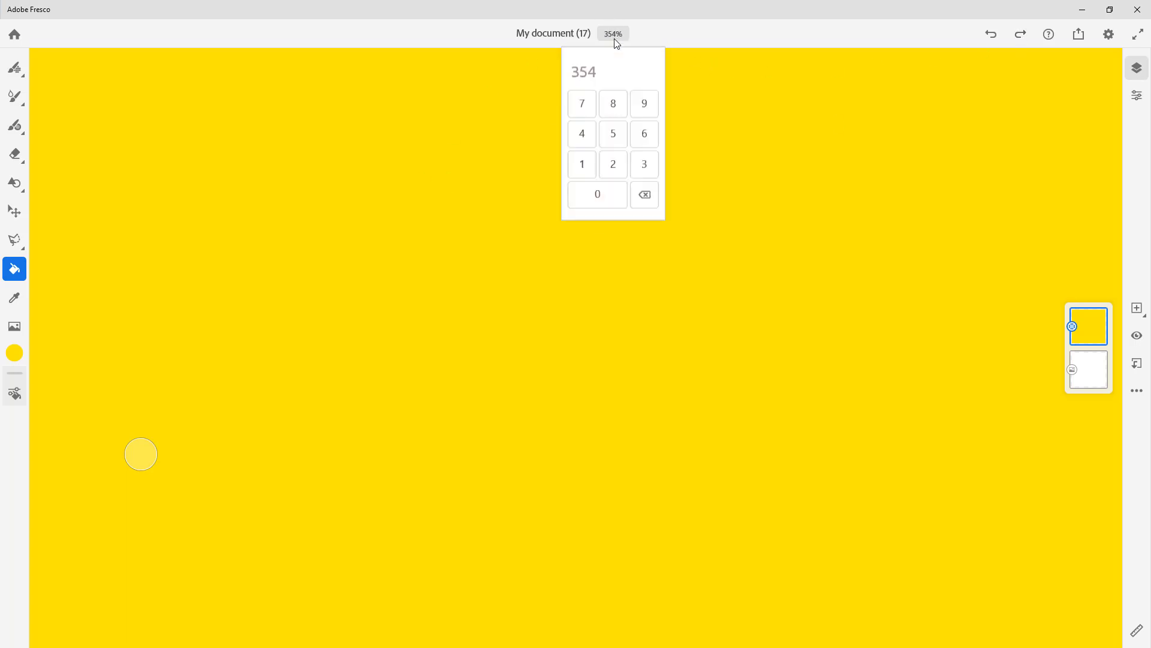
{"action": "left_click", "coordinate": [585, 169]}
{"action": "left_click", "coordinate": [598, 207]}
{"action": "left_click", "coordinate": [598, 208]}
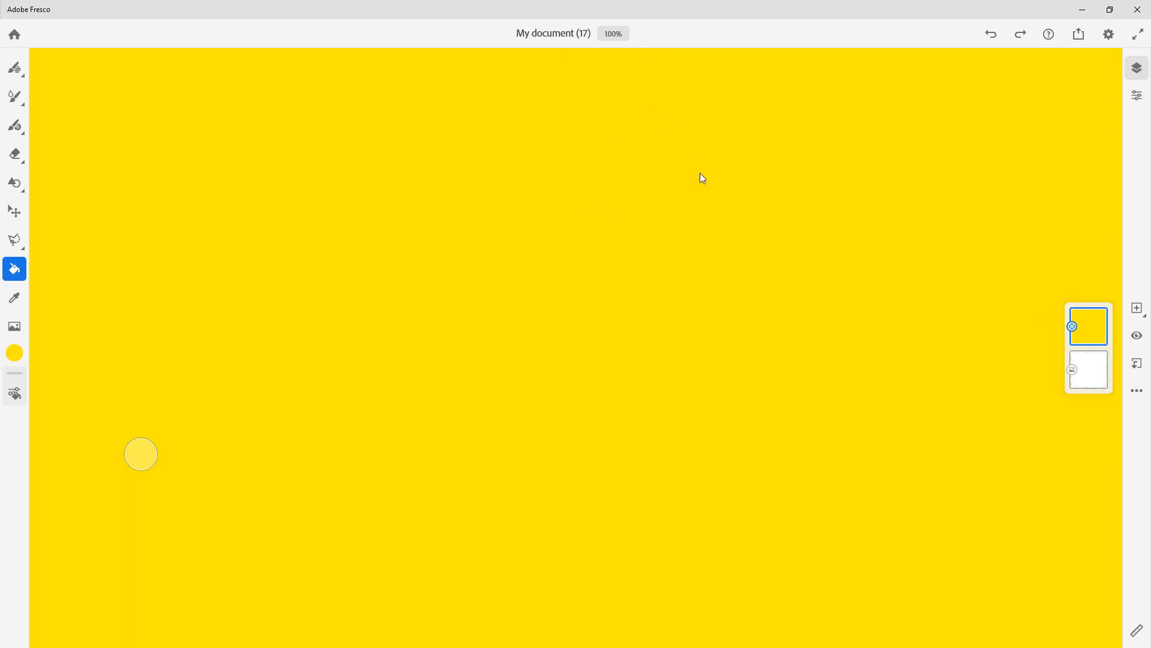
{"action": "key", "text": "ctrl+minus"}
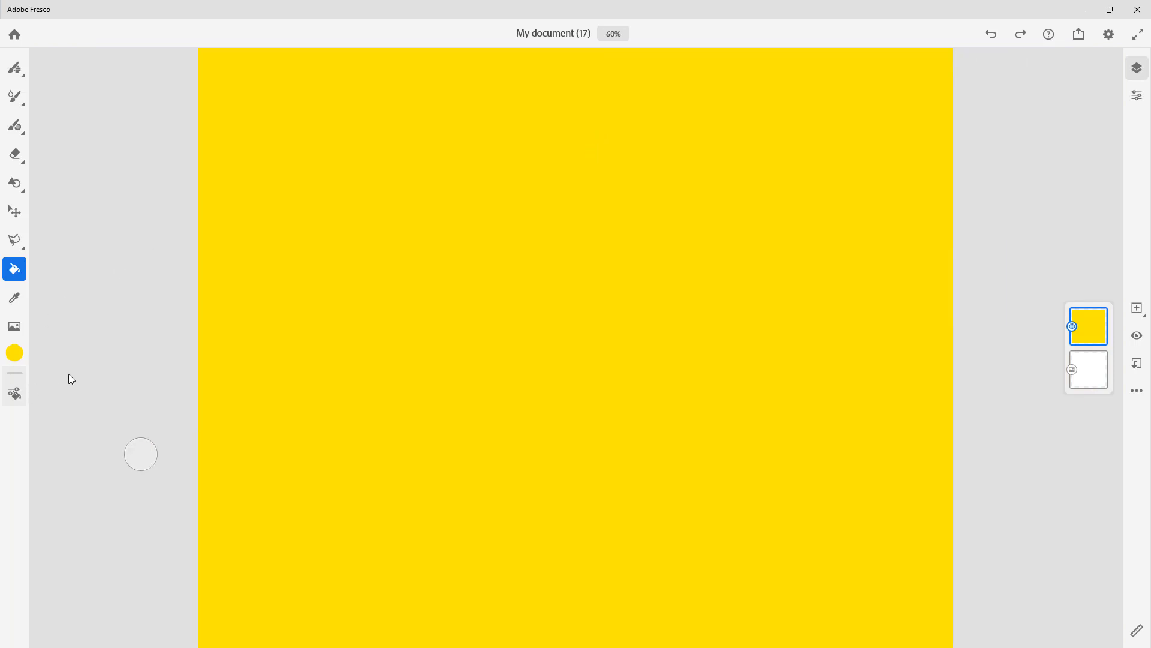
{"action": "key", "text": "ctrl+z"}
- Set the fill's color margin to 186 and fill the ring's interior
{"action": "left_click", "coordinate": [15, 393]}
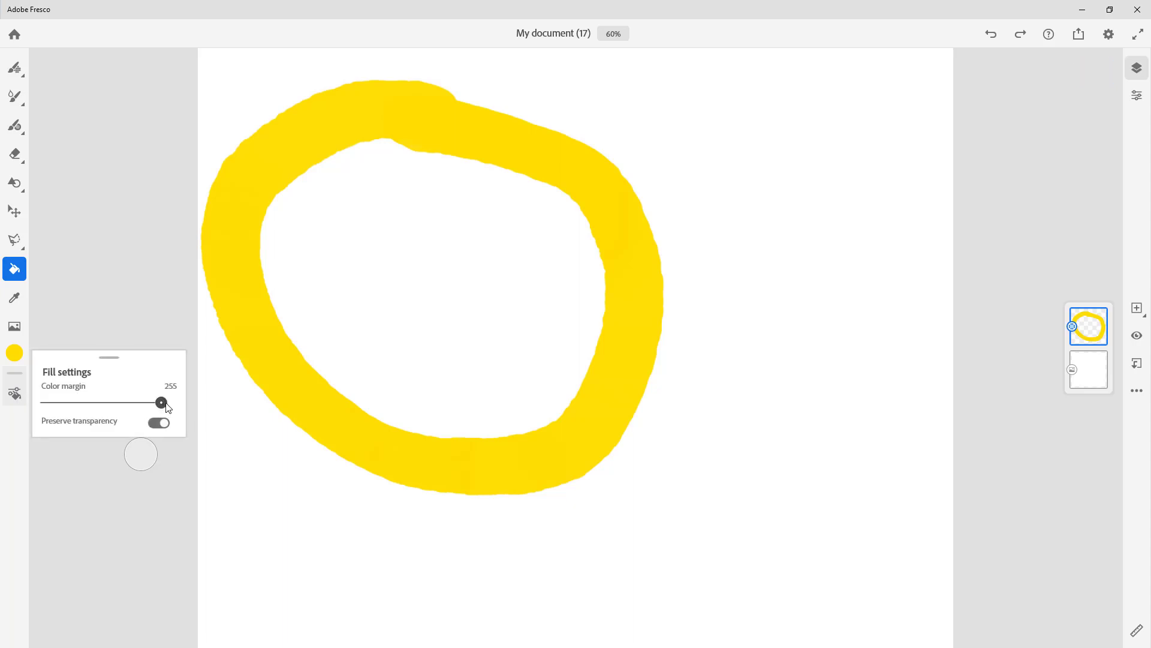
{"action": "left_click_drag", "start_coordinate": [167, 408], "coordinate": [131, 407]}
{"action": "left_click", "coordinate": [382, 313]}
{"action": "left_click", "coordinate": [418, 294]}
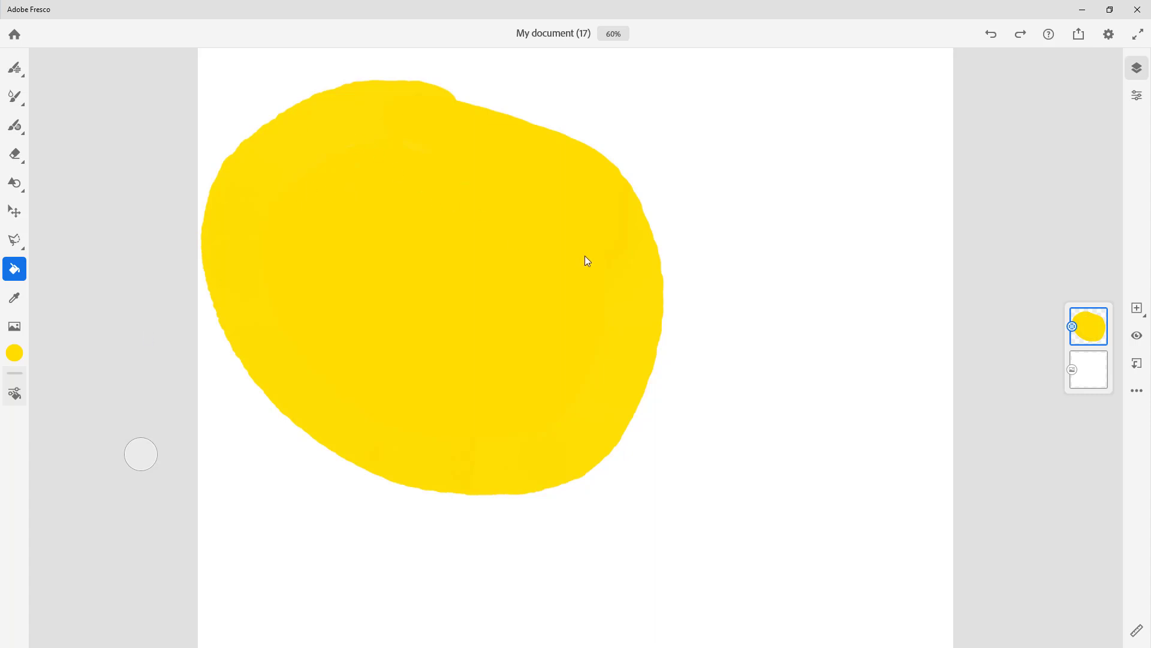
- Reduce the yellow fill color's opacity to 46% and fill the empty canvas area around the yellow shape
{"action": "scroll", "coordinate": [585, 255], "scroll_direction": "up", "scroll_amount": 3}
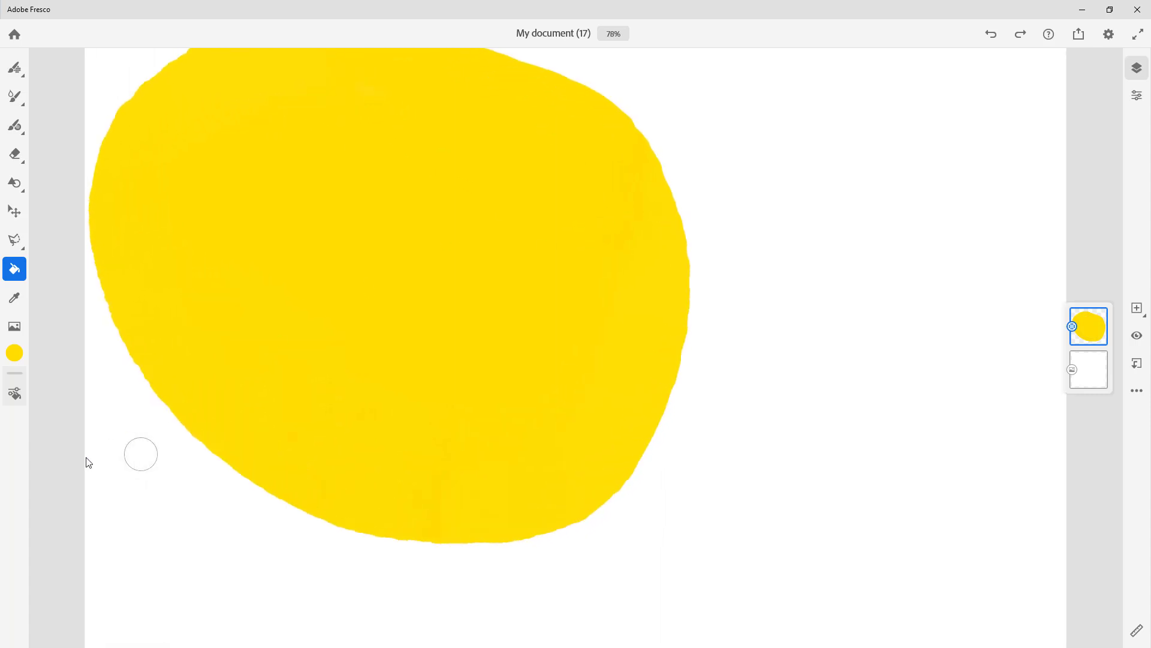
{"action": "left_click", "coordinate": [15, 394]}
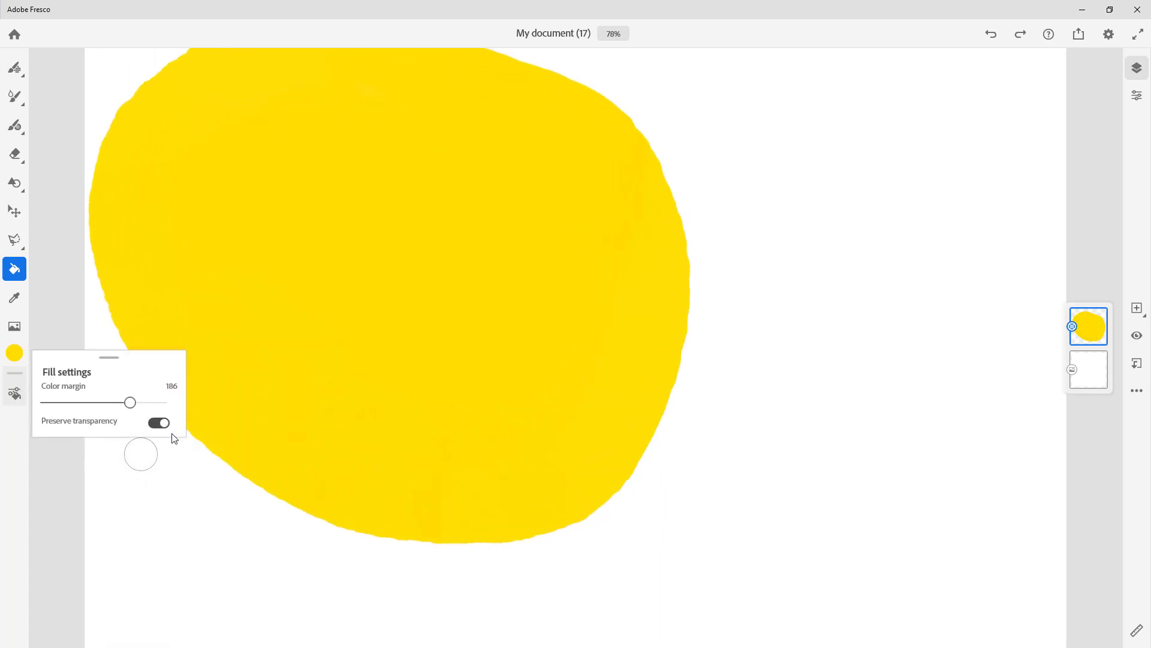
{"action": "left_click", "coordinate": [18, 355]}
{"action": "left_click_drag", "start_coordinate": [136, 400], "coordinate": [87, 400]}
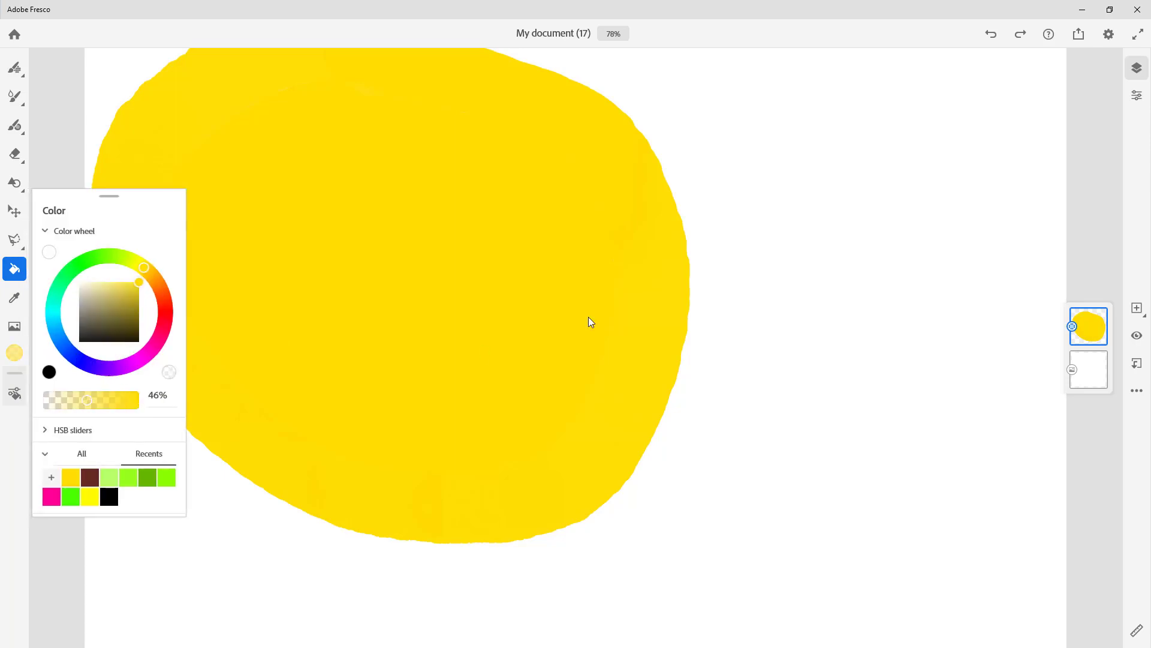
{"action": "left_click", "coordinate": [758, 226]}
{"action": "scroll", "coordinate": [755, 233], "scroll_direction": "up", "scroll_amount": 1}
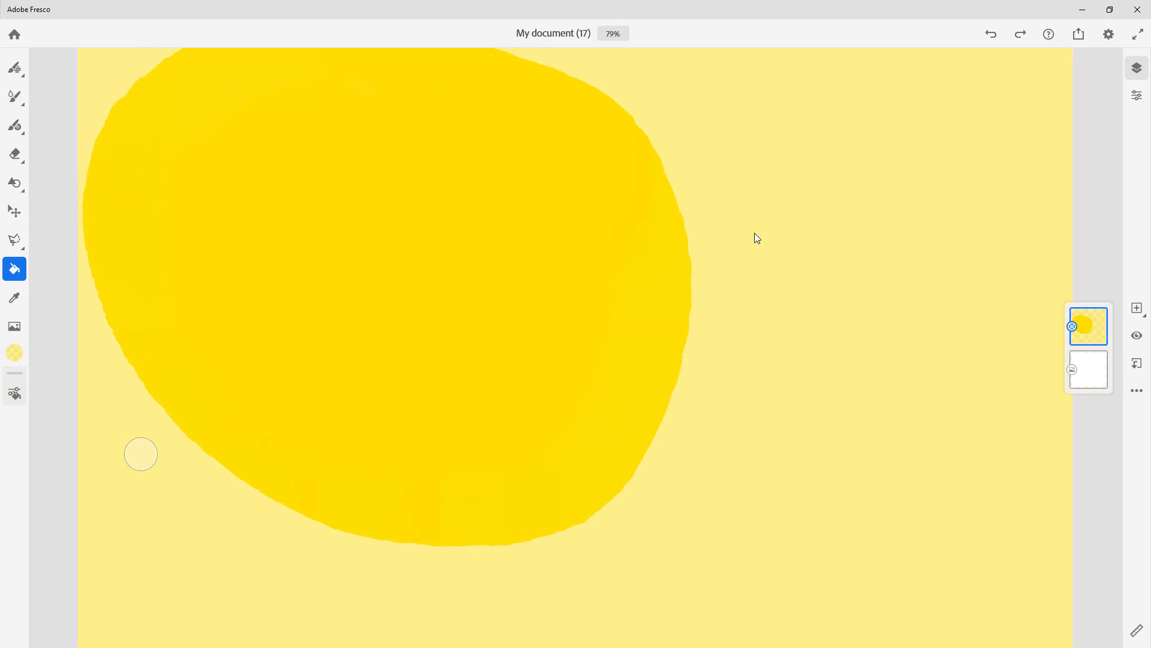
- Fill the background again with a color margin of 255 and Preserve transparency off, and turn that option back on
{"action": "left_click", "coordinate": [15, 394]}
{"action": "left_click_drag", "start_coordinate": [82, 410], "coordinate": [218, 414]}
{"action": "left_click", "coordinate": [159, 423]}
{"action": "left_click", "coordinate": [800, 252]}
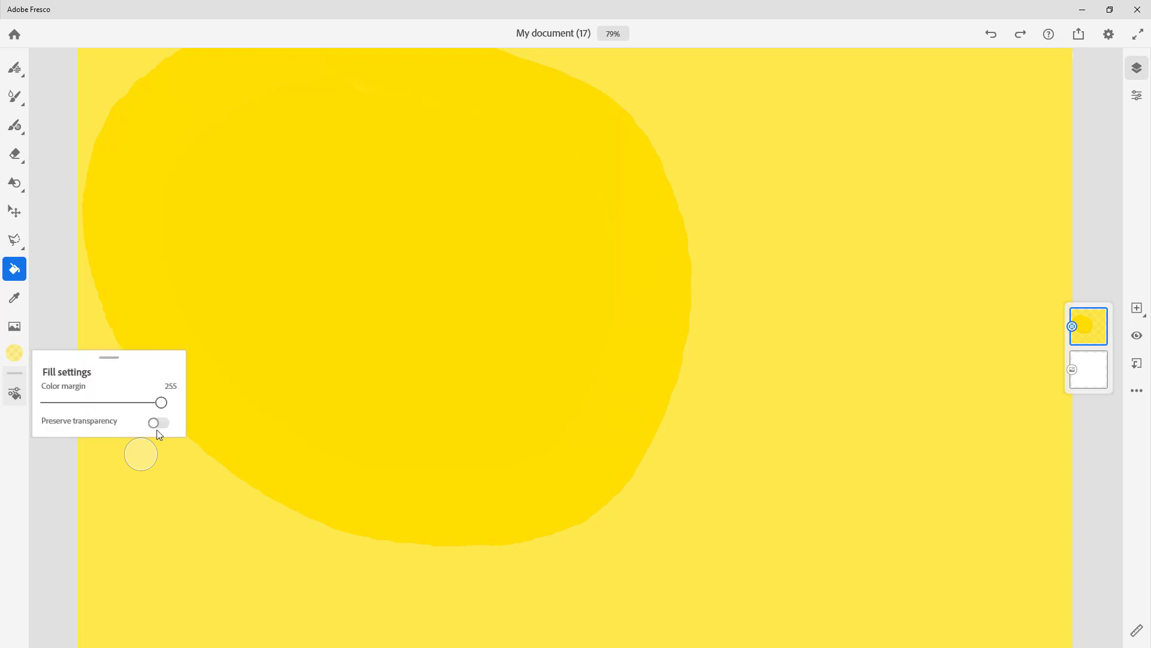
{"action": "left_click", "coordinate": [159, 423]}
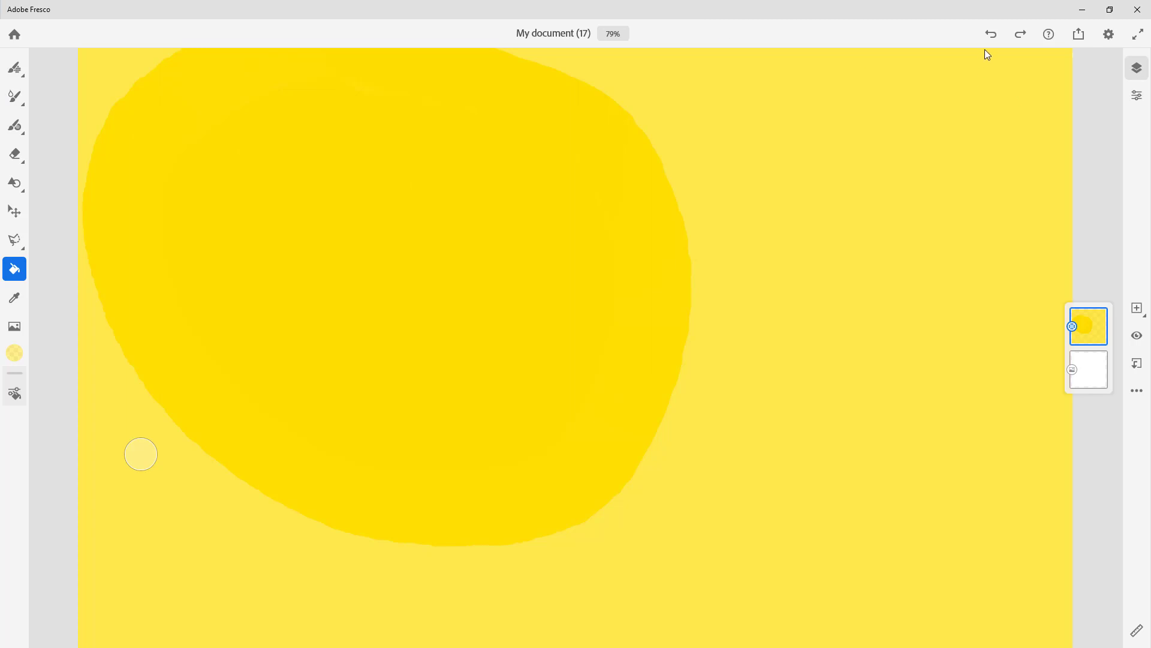
- Undo the remaining fills and the painted ring to return to a blank canvas
{"action": "left_click", "coordinate": [991, 34]}
{"action": "left_click", "coordinate": [991, 34]}
{"action": "left_click", "coordinate": [991, 34]}
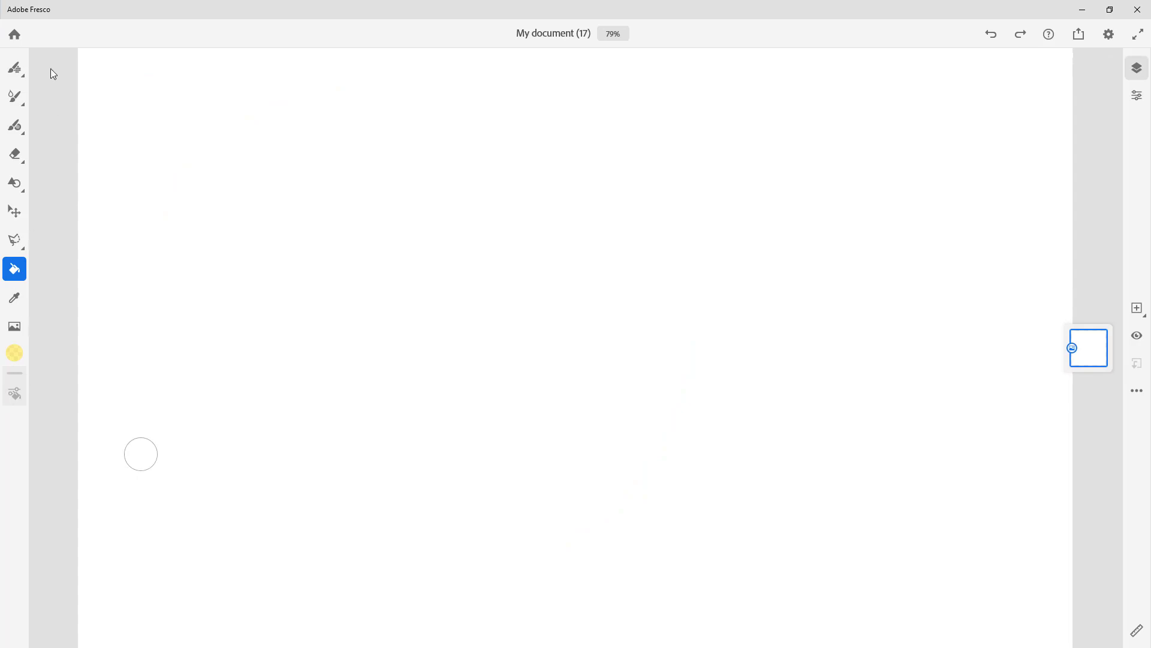
- Set the vector brush color to red at 100% opacity and draw a rounded loop with crossing ends in the canvas's upper-left area
{"action": "left_click", "coordinate": [15, 126]}
{"action": "mouse_move", "coordinate": [411, 133]}
{"action": "left_mouse_down"}
{"action": "mouse_move", "coordinate": [229, 214]}
{"action": "mouse_move", "coordinate": [249, 280]}
{"action": "left_mouse_up"}
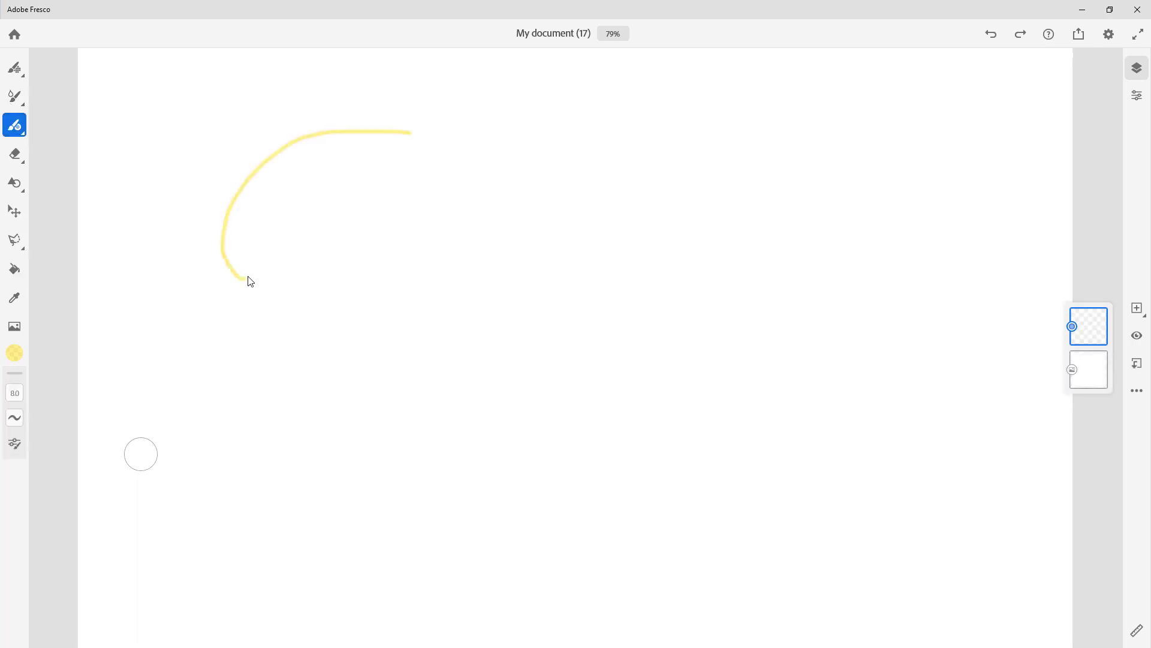
{"action": "key", "text": "ctrl+z"}
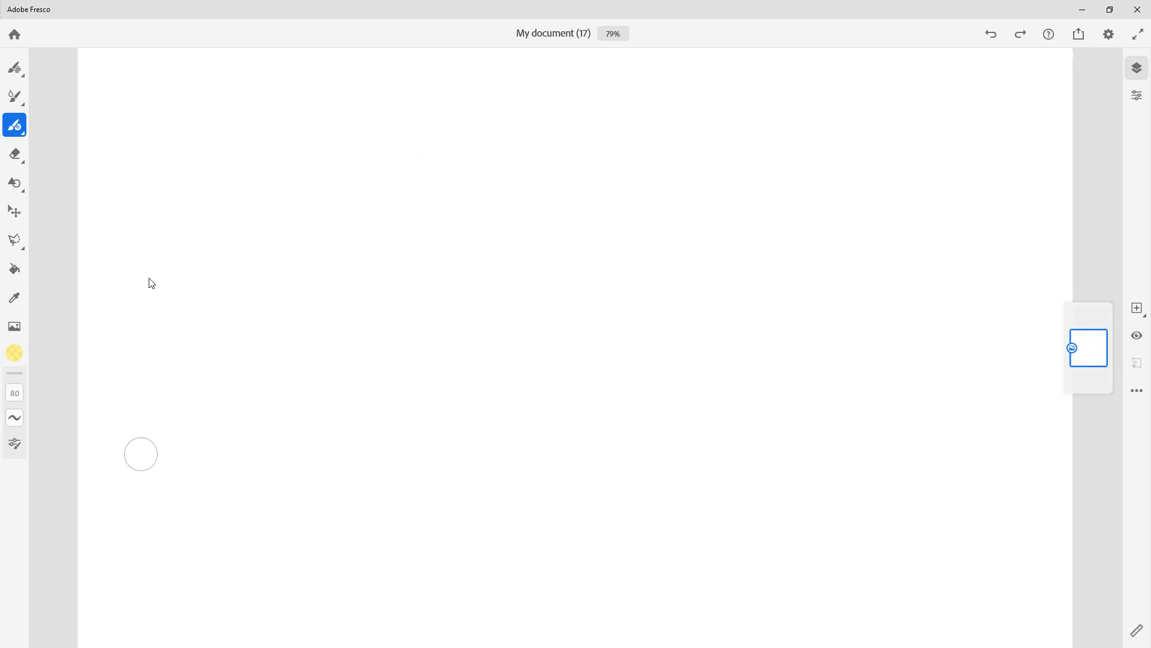
{"action": "left_click", "coordinate": [18, 356]}
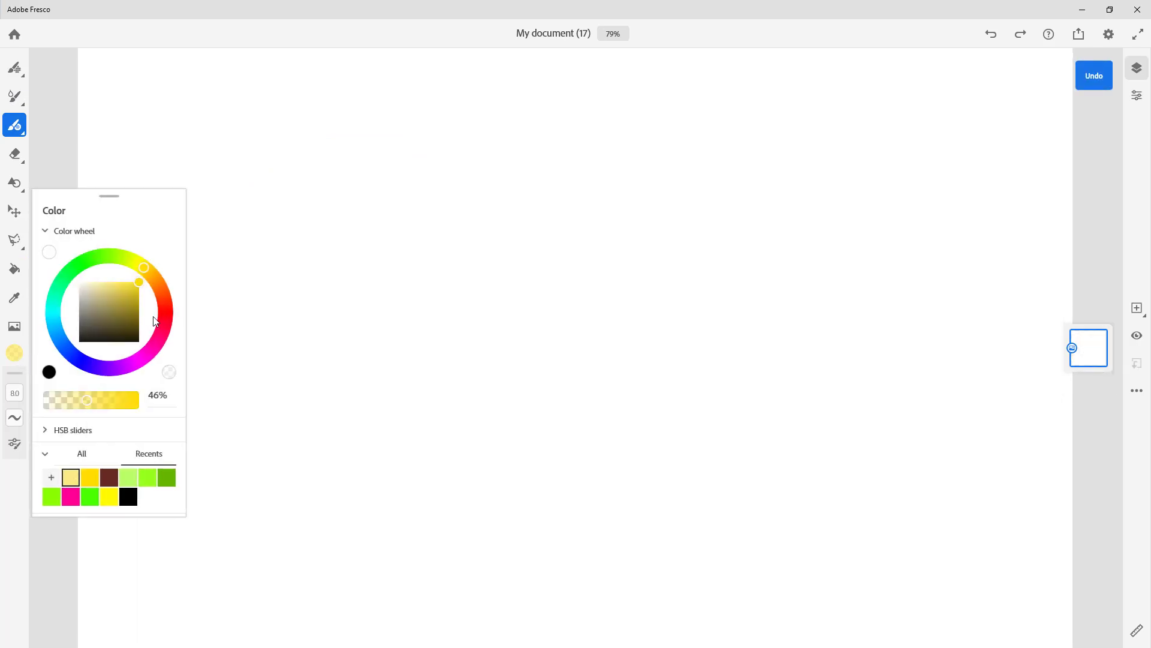
{"action": "left_click_drag", "start_coordinate": [110, 394], "coordinate": [139, 400]}
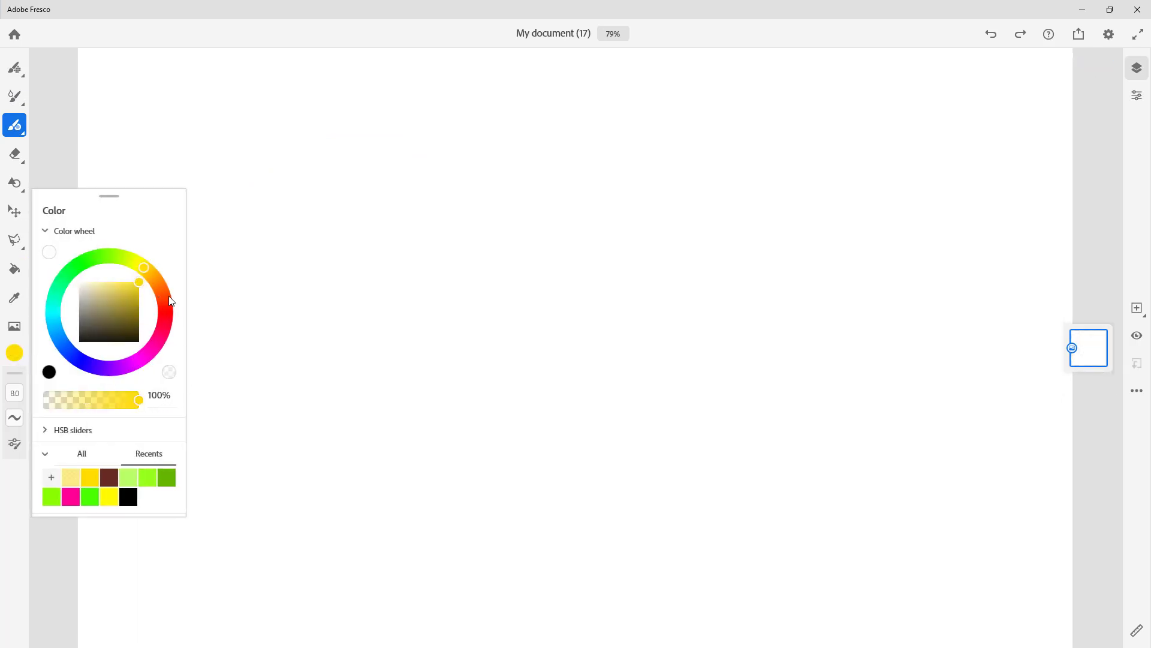
{"action": "left_click_drag", "start_coordinate": [168, 296], "coordinate": [166, 310]}
{"action": "mouse_move", "coordinate": [295, 229]}
{"action": "left_mouse_down"}
{"action": "mouse_move", "coordinate": [379, 146]}
{"action": "mouse_move", "coordinate": [460, 295]}
{"action": "mouse_move", "coordinate": [316, 278]}
{"action": "mouse_move", "coordinate": [277, 192]}
{"action": "left_mouse_up"}
- Fill the interior of the hand-drawn red loop with solid red
{"action": "left_click", "coordinate": [14, 268]}
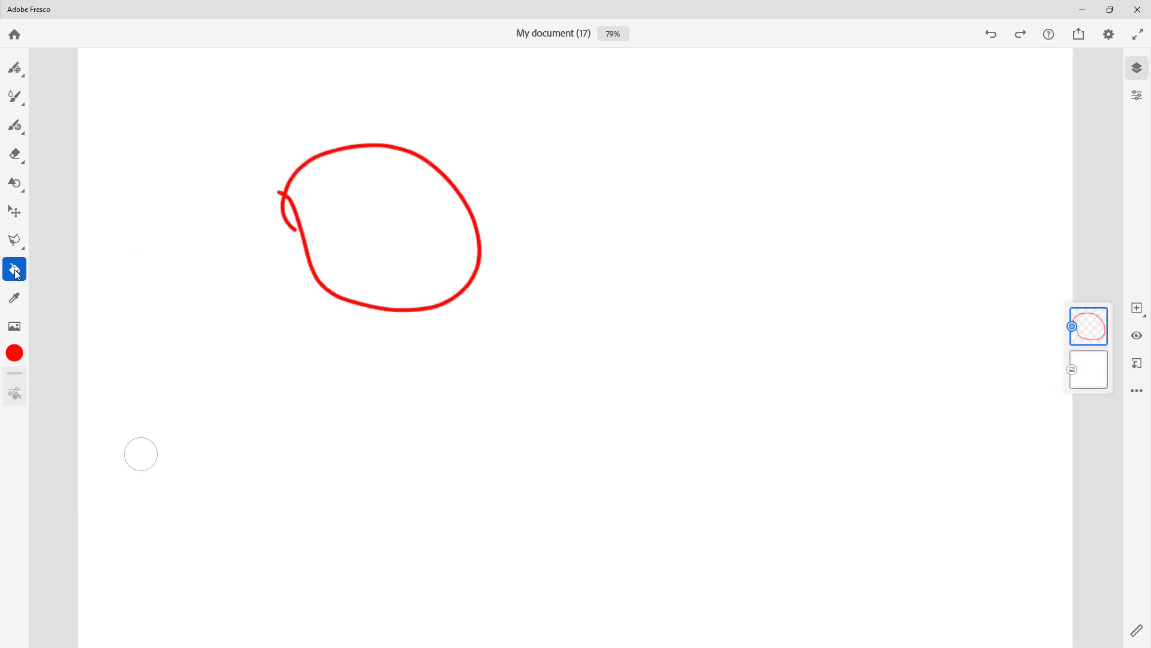
{"action": "left_click", "coordinate": [388, 221]}
{"action": "key", "text": "ctrl+plus"}
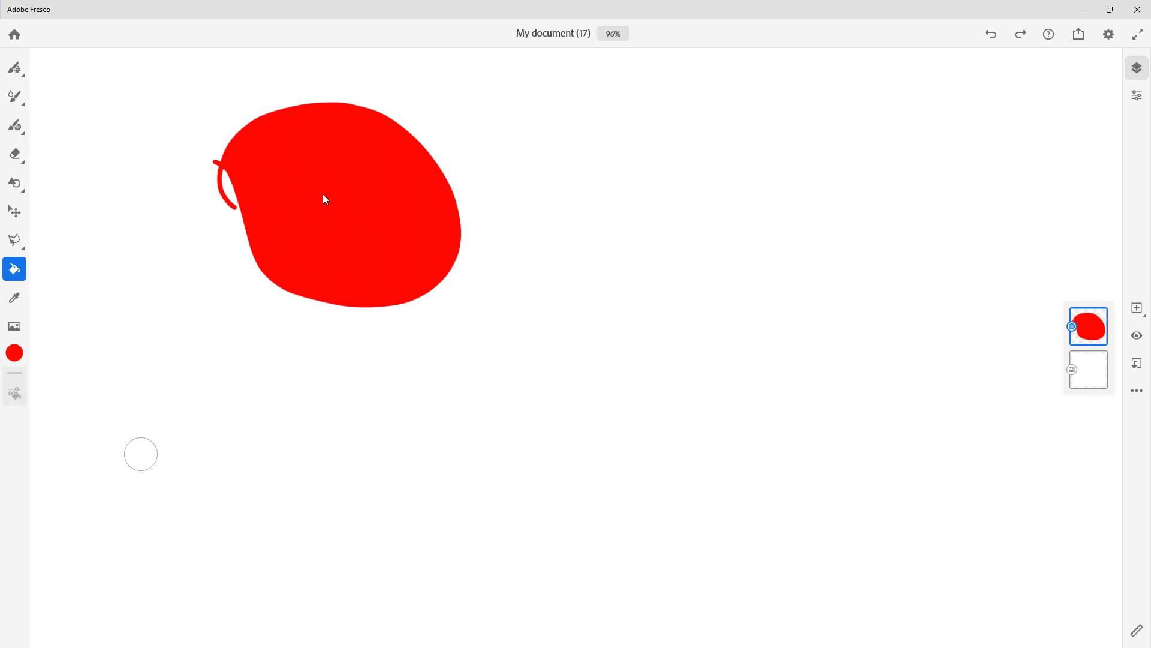
{"action": "key", "text": "ctrl+plus"}
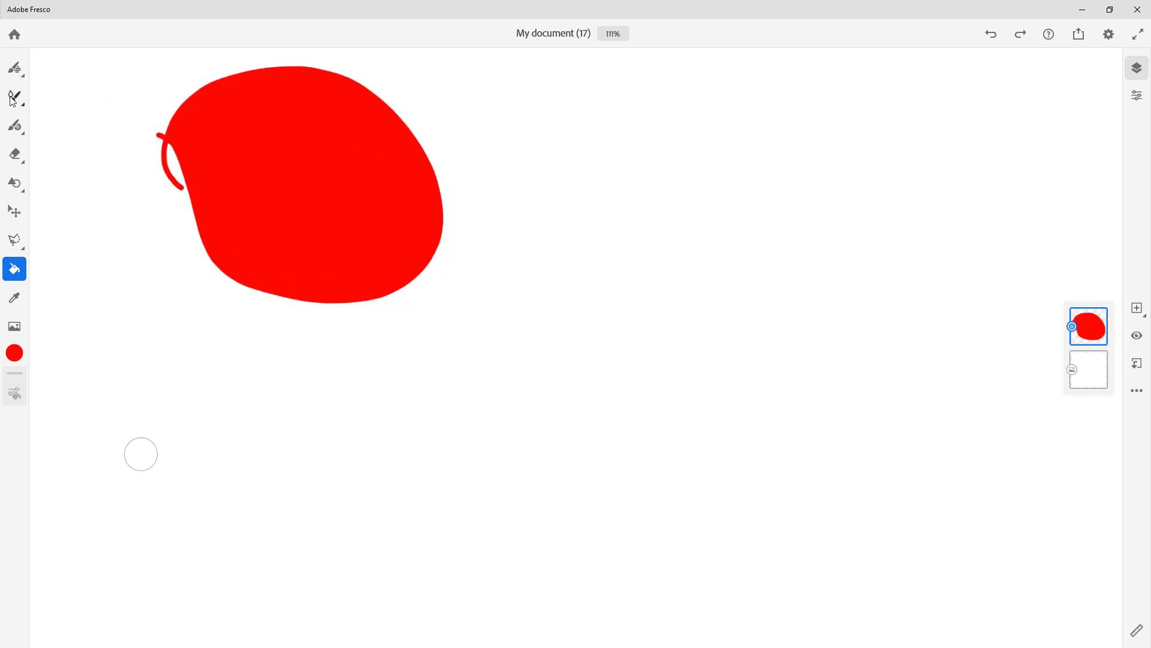
{"action": "key", "text": "ctrl+minus"}
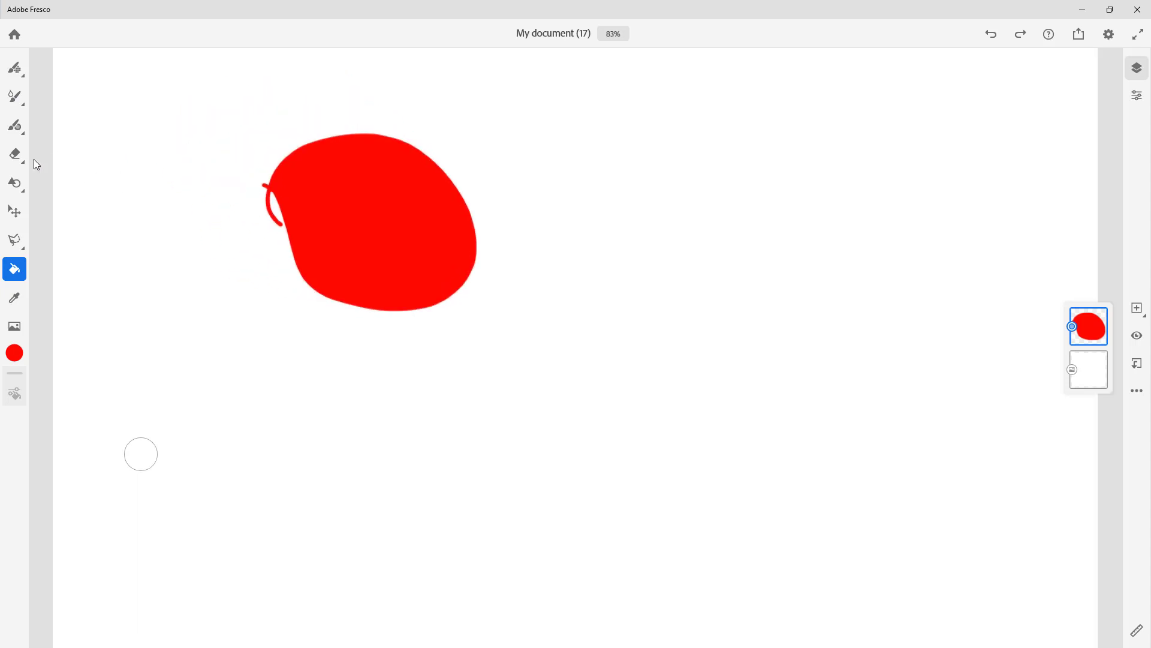
- Lasso a curvy freehand shape beside the filled red loop and fill the selection with red
{"action": "left_click", "coordinate": [14, 240]}
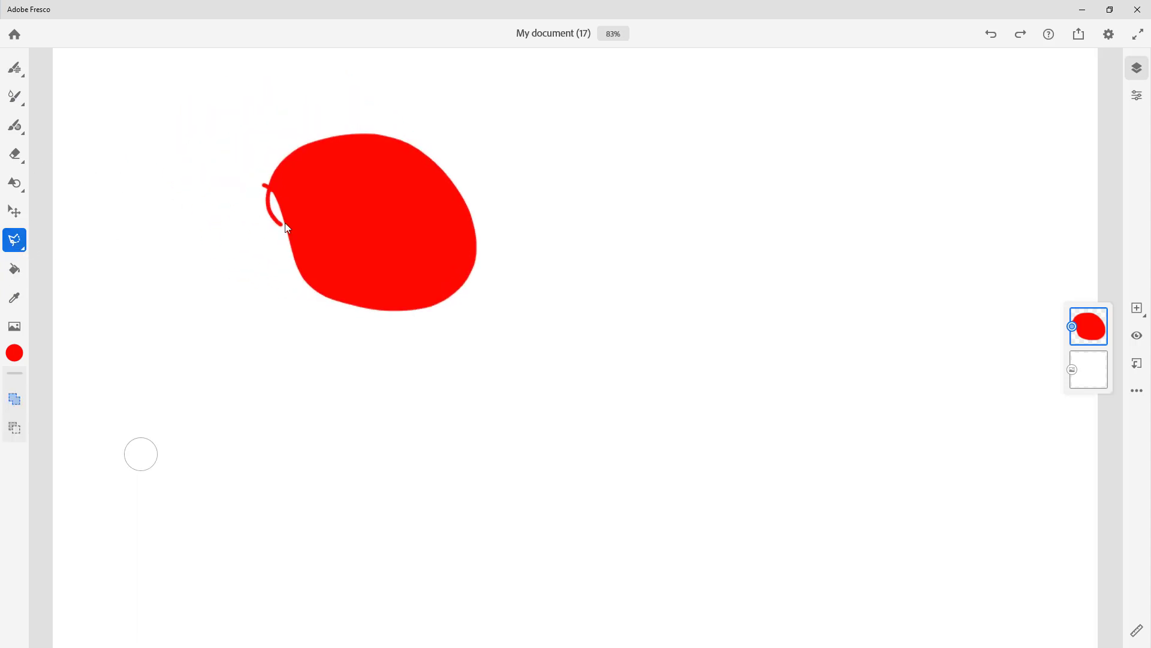
{"action": "mouse_move", "coordinate": [604, 228]}
{"action": "left_mouse_down"}
{"action": "mouse_move", "coordinate": [643, 167]}
{"action": "mouse_move", "coordinate": [757, 192]}
{"action": "mouse_move", "coordinate": [772, 269]}
{"action": "mouse_move", "coordinate": [681, 345]}
{"action": "mouse_move", "coordinate": [697, 392]}
{"action": "mouse_move", "coordinate": [621, 404]}
{"action": "mouse_move", "coordinate": [538, 336]}
{"action": "mouse_move", "coordinate": [639, 284]}
{"action": "mouse_move", "coordinate": [589, 271]}
{"action": "mouse_move", "coordinate": [610, 230]}
{"action": "left_mouse_up"}
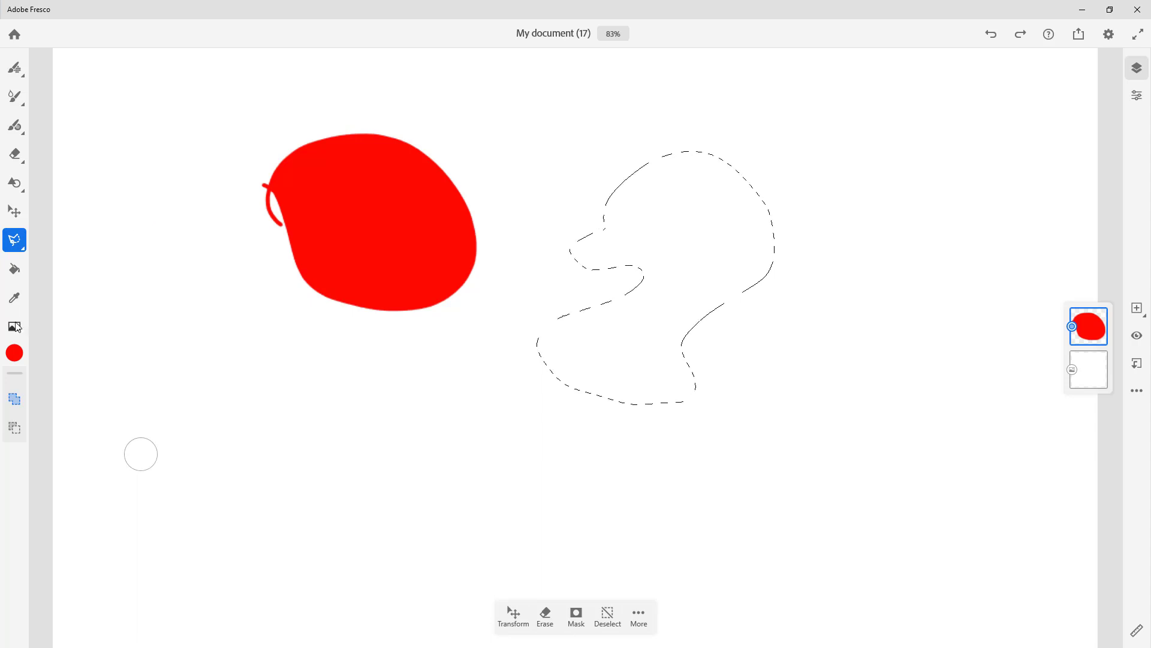
{"action": "left_click", "coordinate": [14, 268]}
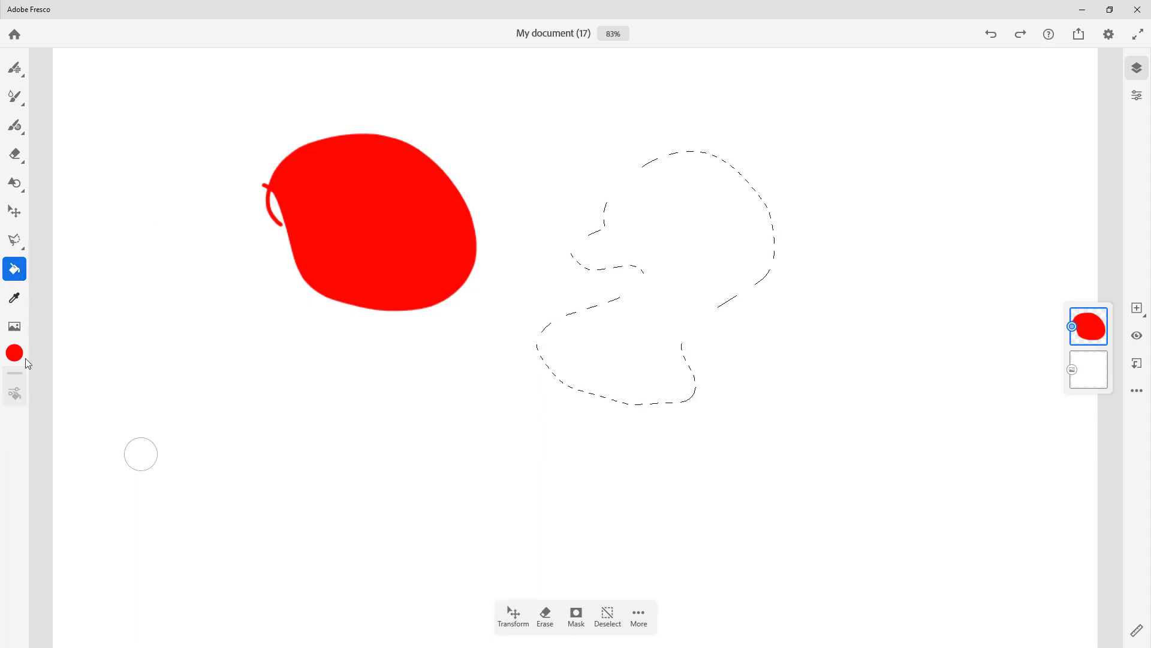
{"action": "left_click", "coordinate": [698, 246]}
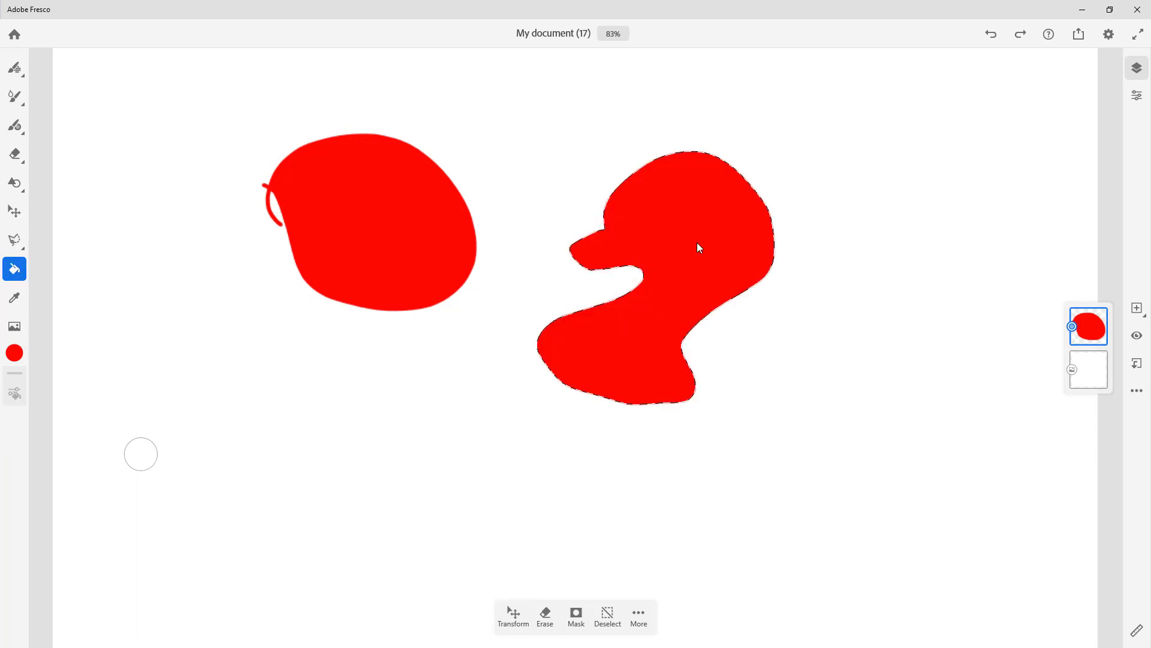
{"action": "key", "text": "ctrl+plus"}
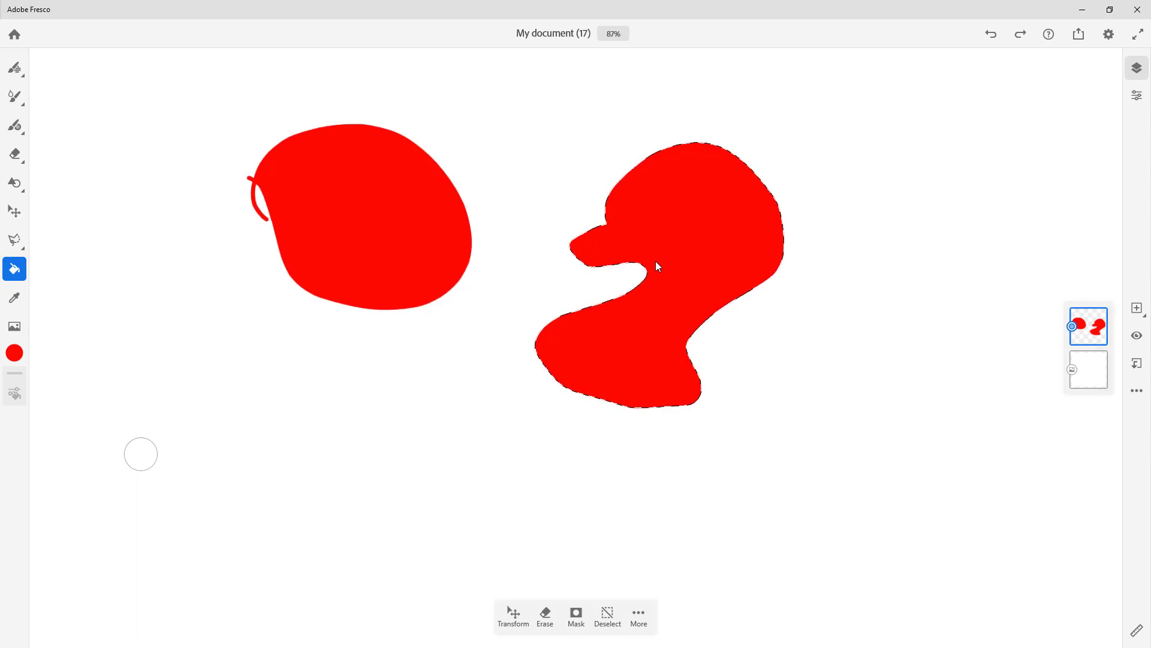
{"action": "key", "text": "ctrl+plus"}
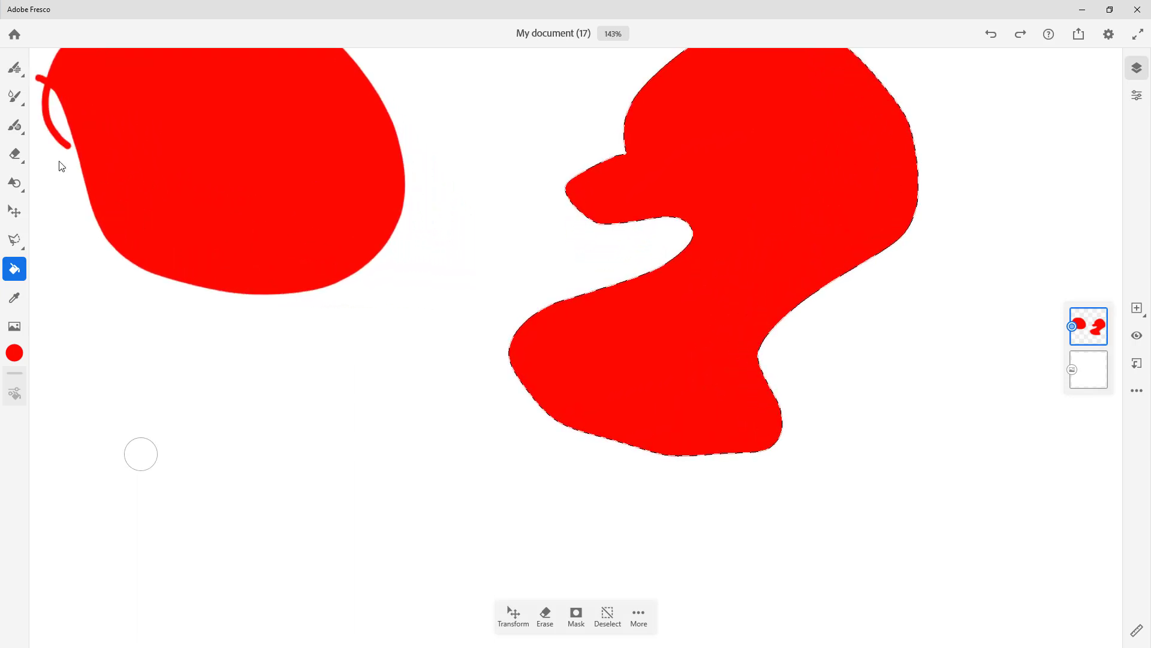
- Add a closed, rounded lasso selection below the filled red loop and fill it with red
{"action": "left_click", "coordinate": [13, 241]}
{"action": "mouse_move", "coordinate": [263, 355]}
{"action": "left_mouse_down"}
{"action": "mouse_move", "coordinate": [195, 391]}
{"action": "mouse_move", "coordinate": [174, 518]}
{"action": "mouse_move", "coordinate": [331, 555]}
{"action": "mouse_move", "coordinate": [409, 429]}
{"action": "mouse_move", "coordinate": [319, 341]}
{"action": "mouse_move", "coordinate": [225, 356]}
{"action": "mouse_move", "coordinate": [237, 394]}
{"action": "left_mouse_up"}
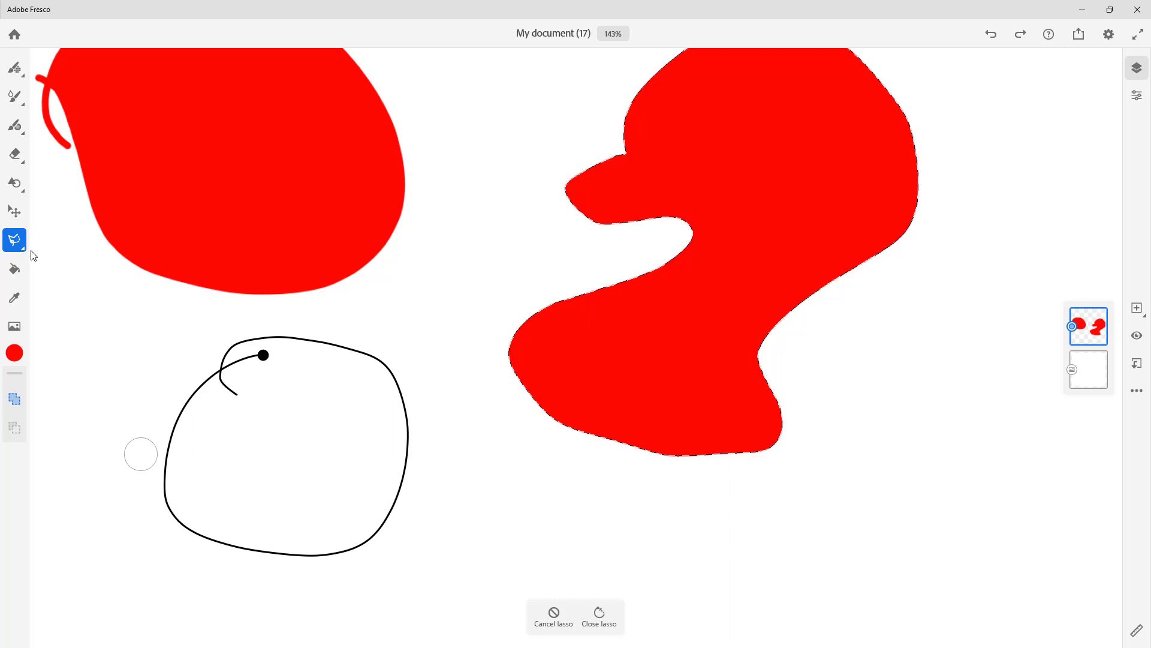
{"action": "left_click", "coordinate": [599, 614]}
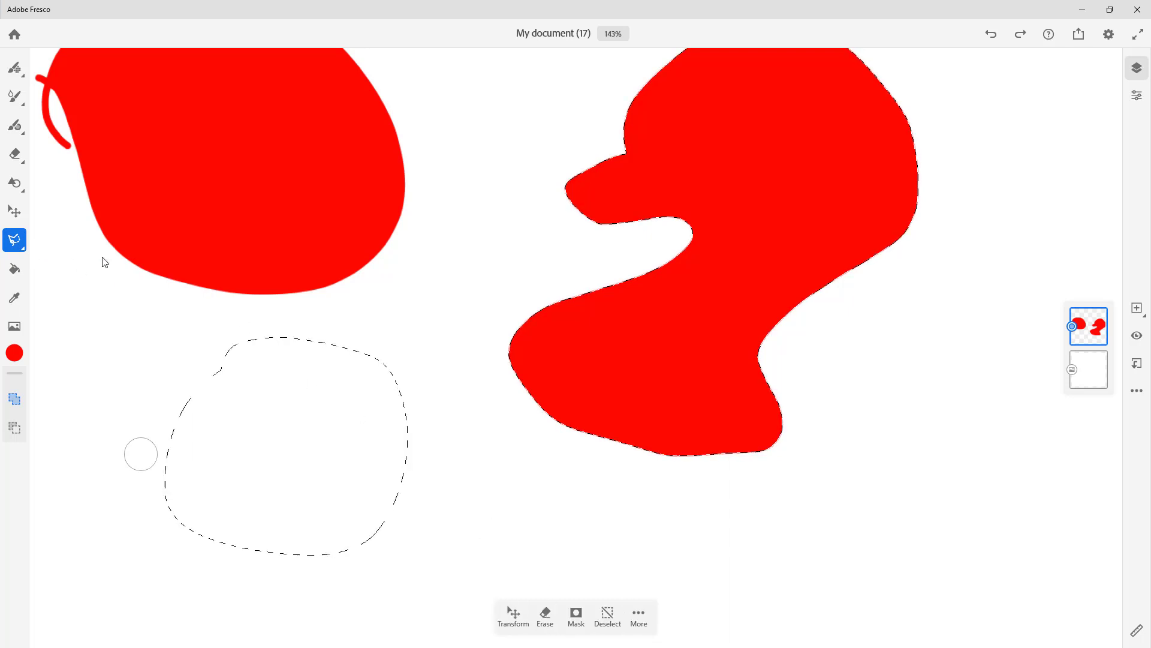
{"action": "left_click", "coordinate": [15, 269]}
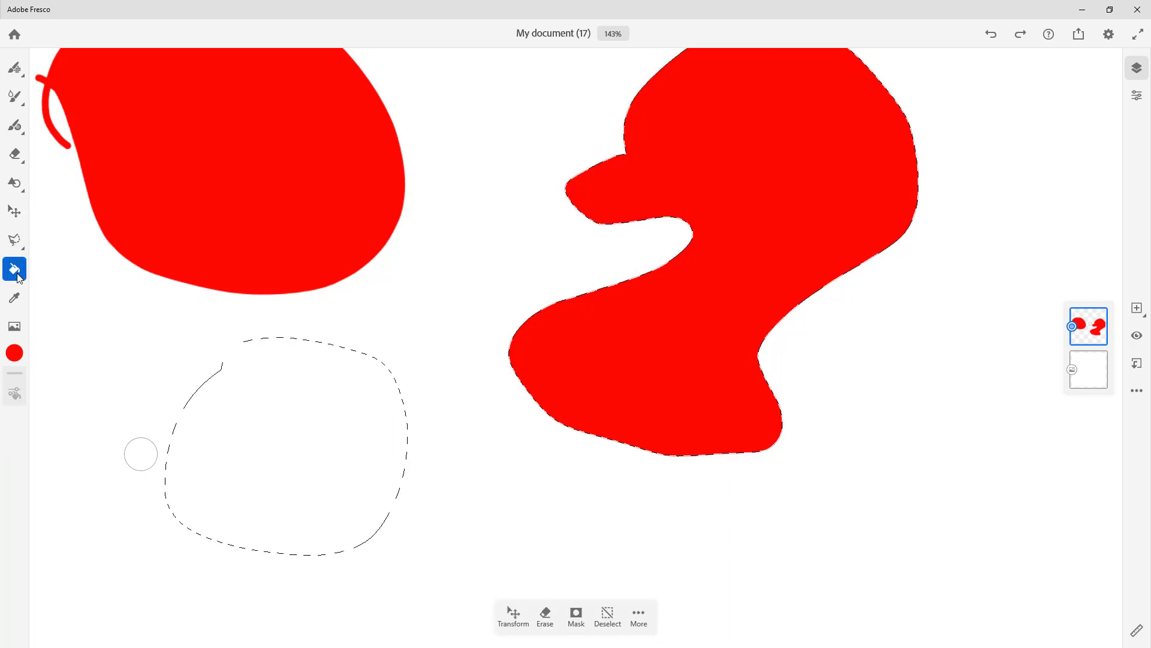
{"action": "left_click", "coordinate": [338, 428]}
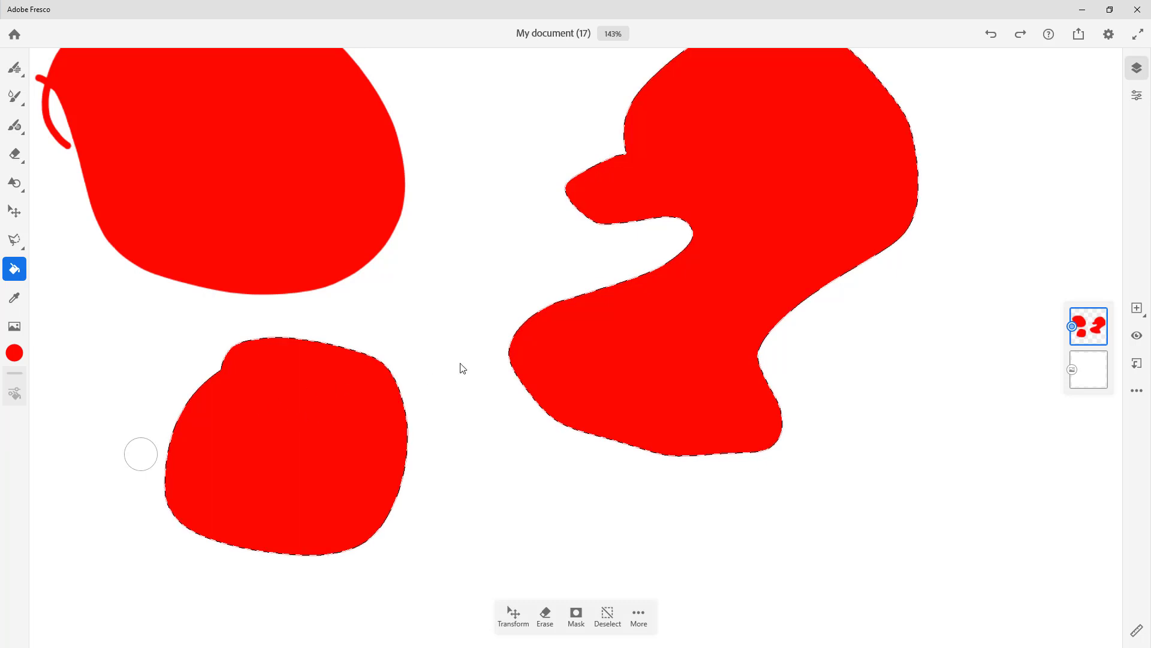
{"action": "scroll", "coordinate": [462, 367], "scroll_direction": "down", "scroll_amount": 1}
{"action": "scroll", "coordinate": [462, 367], "scroll_direction": "down", "scroll_amount": 1}
{"action": "scroll", "coordinate": [461, 357], "scroll_direction": "down", "scroll_amount": 2}
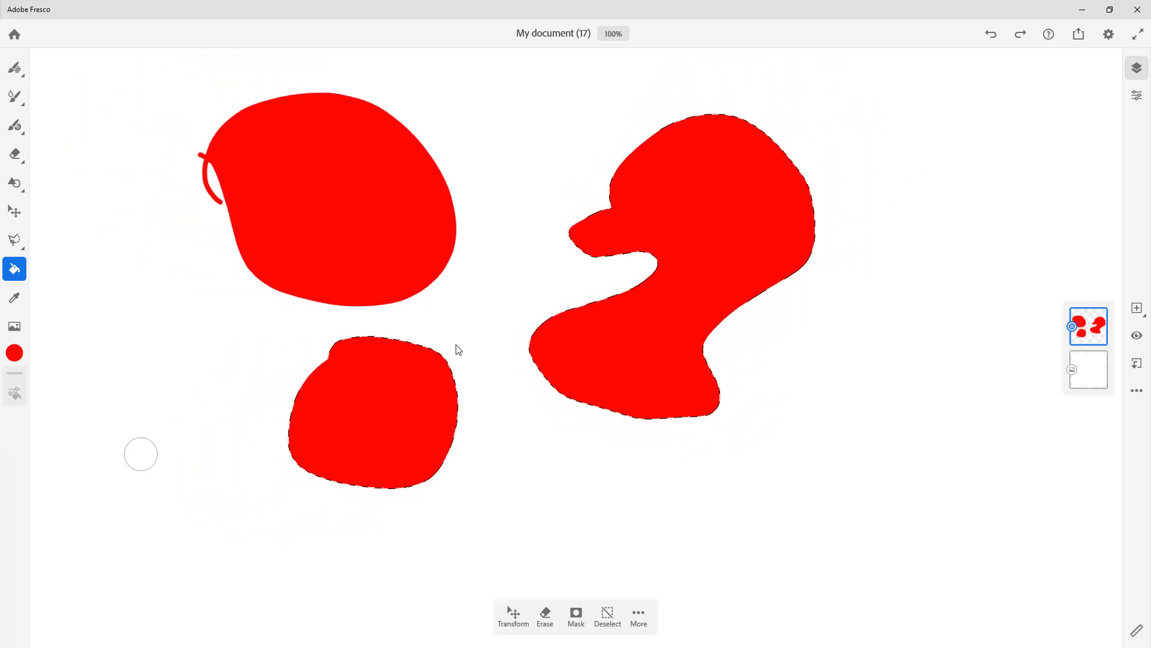